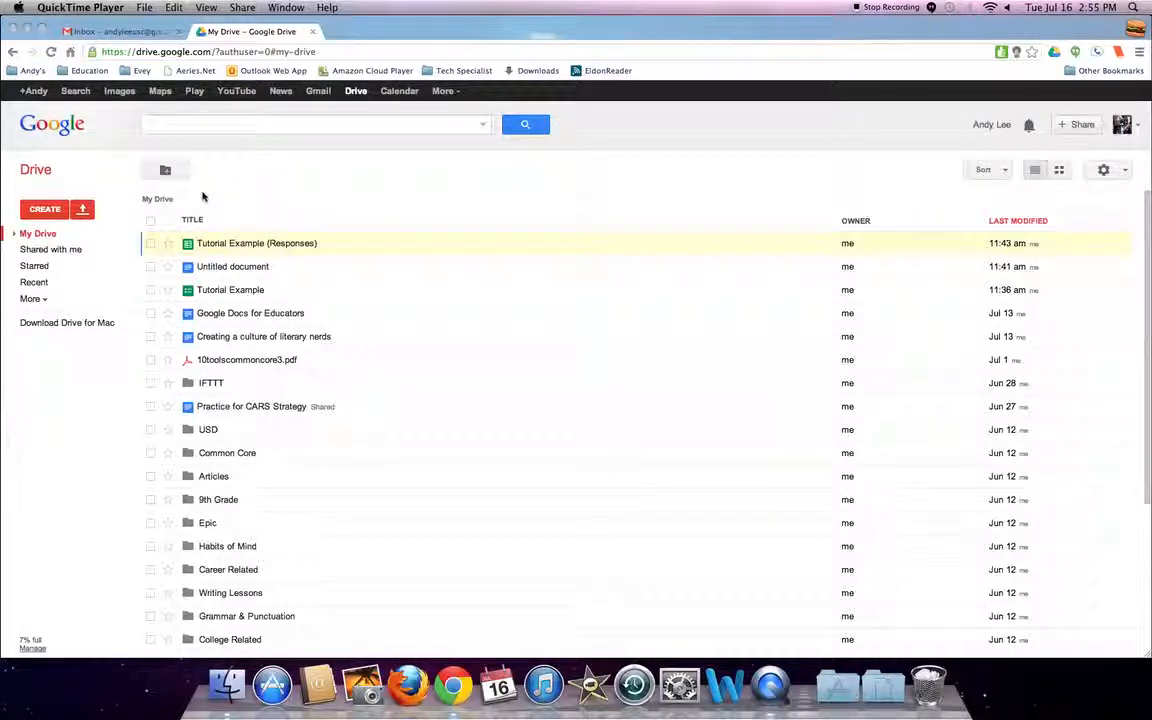
Create a new form from My Drive.
click(35, 217)
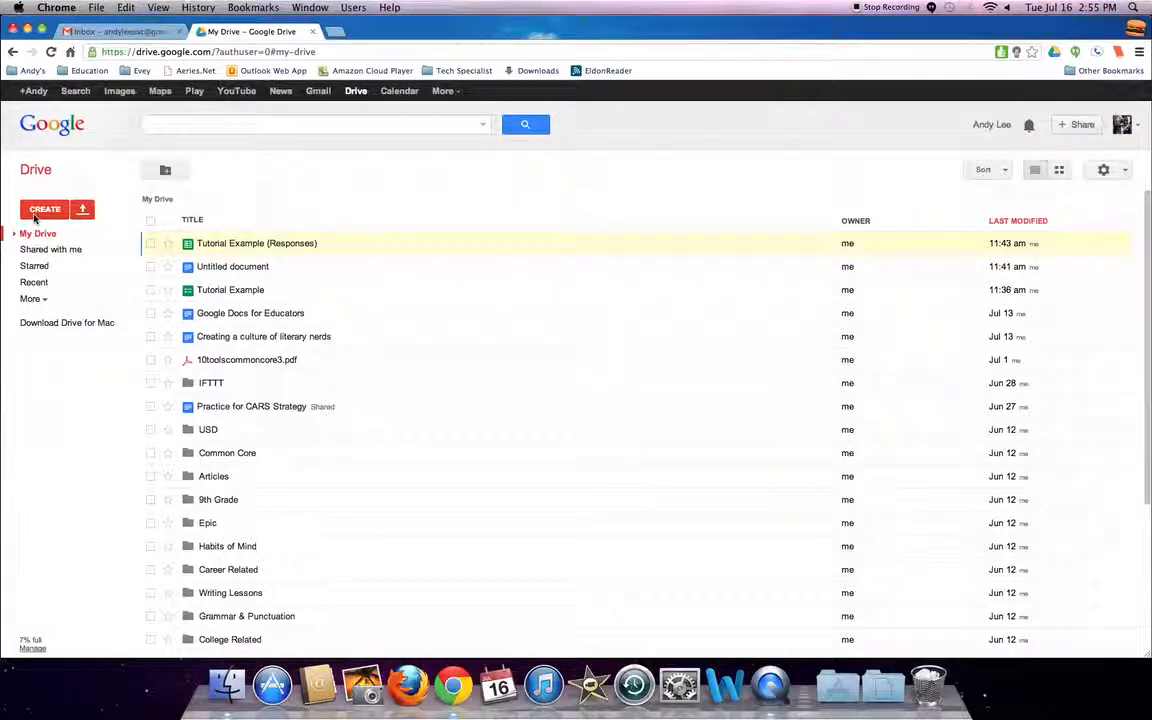
click(40, 209)
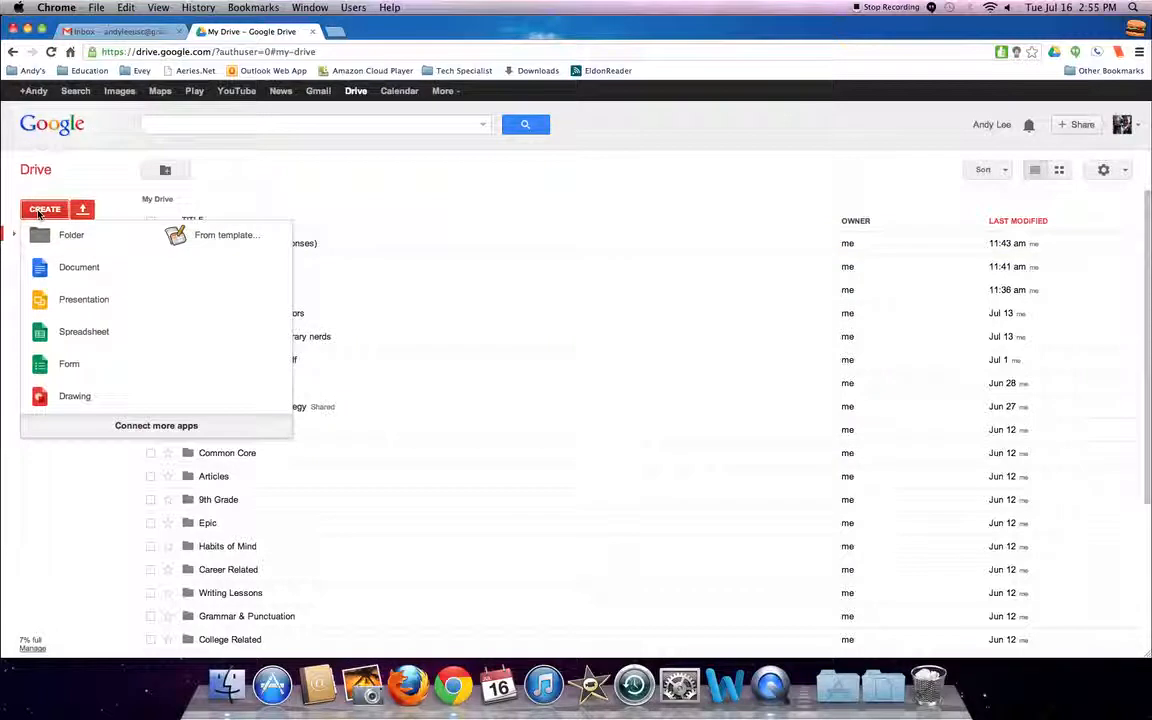
click(70, 363)
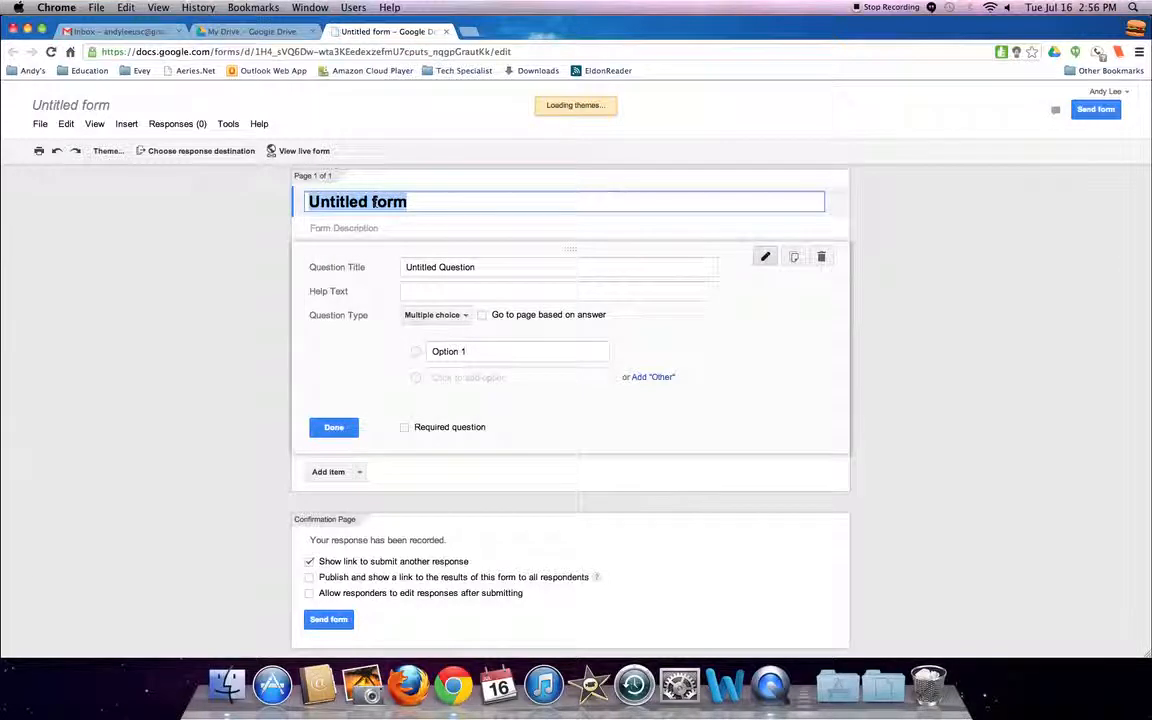
Title the form Denotation/Connotation Exit Slip and apply the Books Classic theme.
text(Deno)
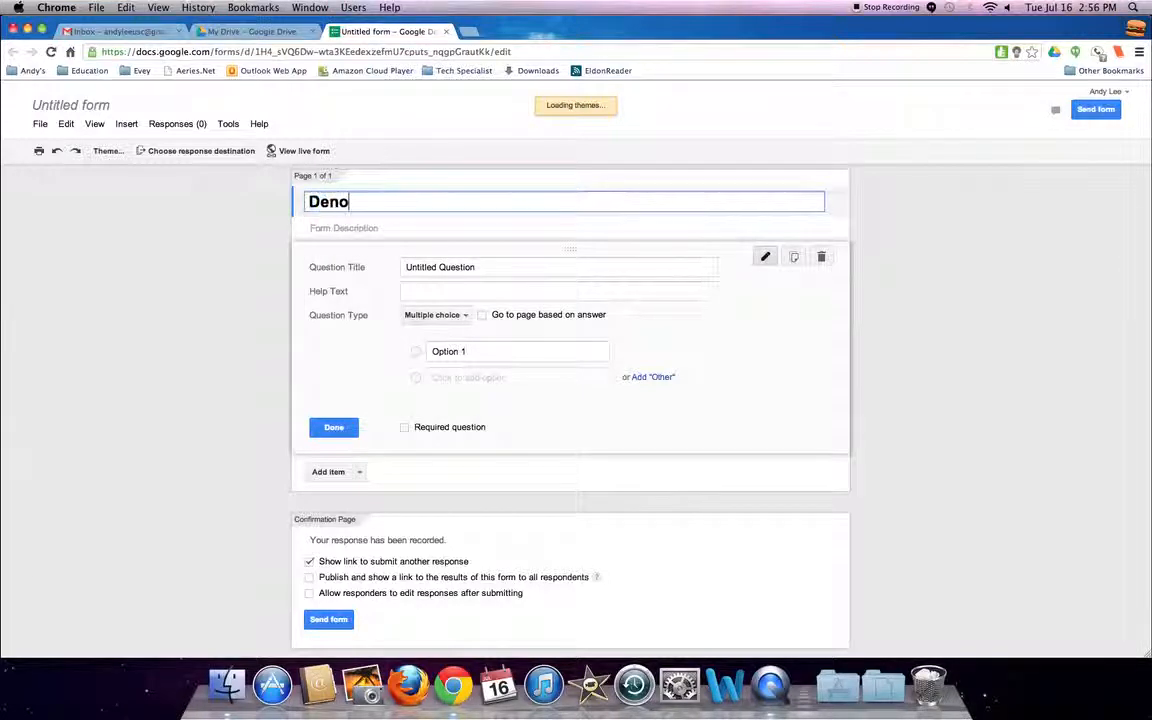
text(tat)
double_click(381, 265)
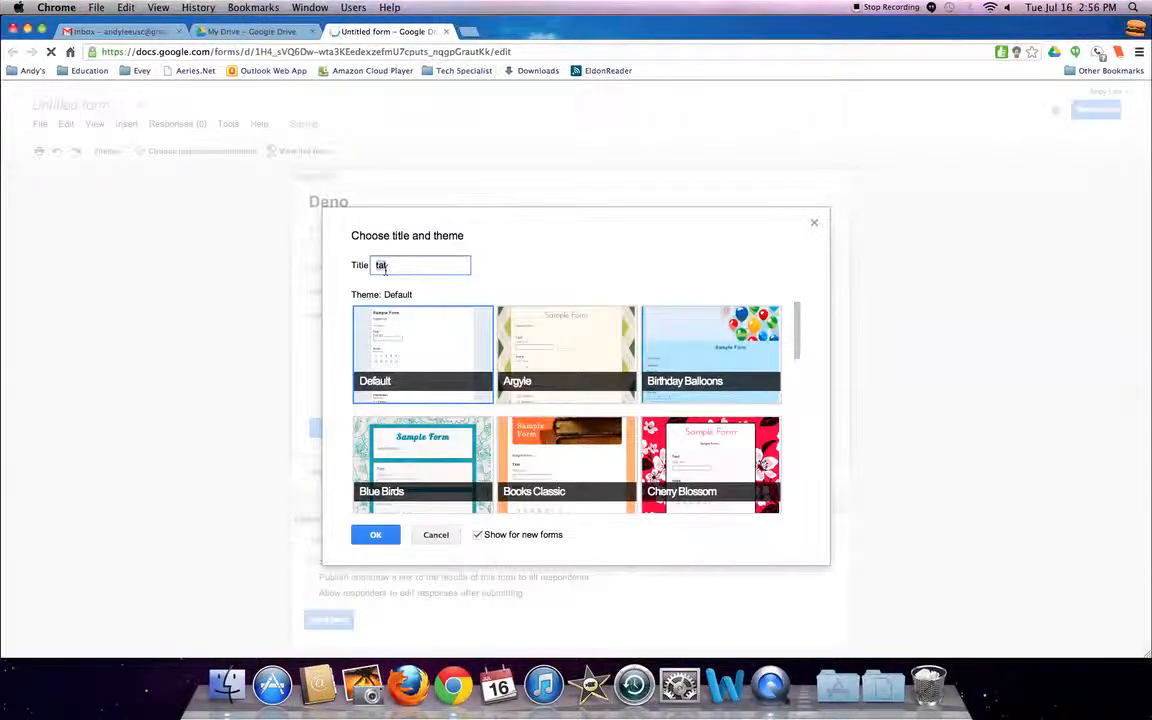
text(Denotation/Conn)
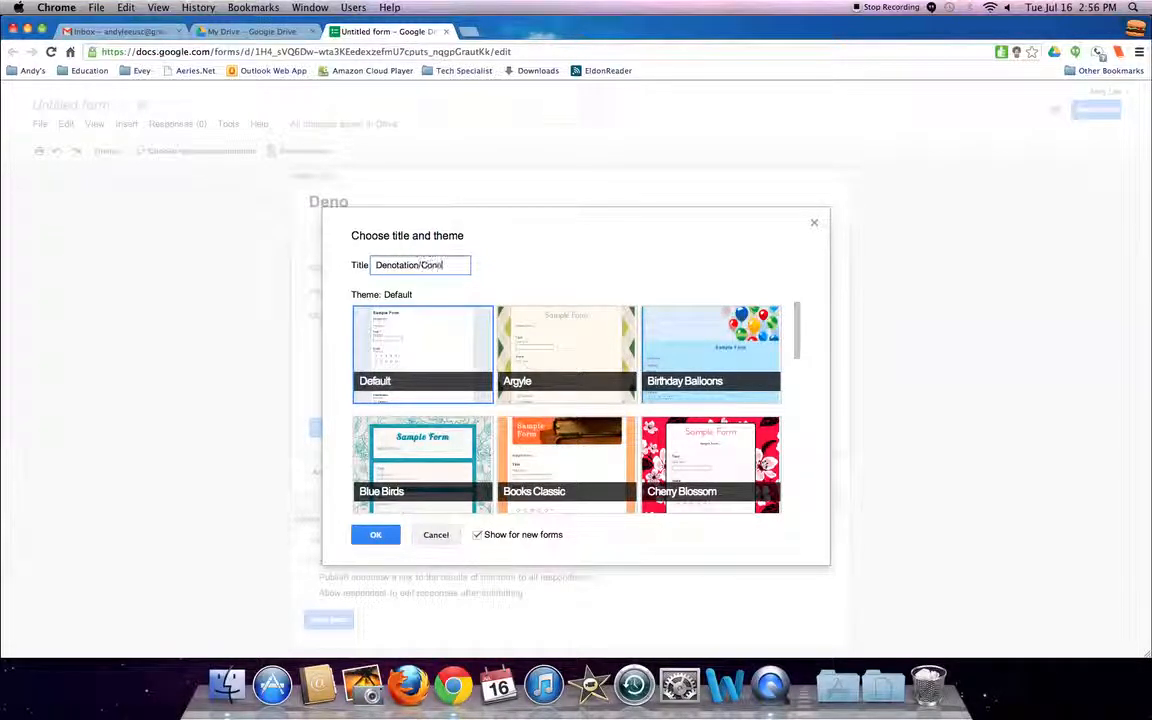
text(otation Exit Slip)
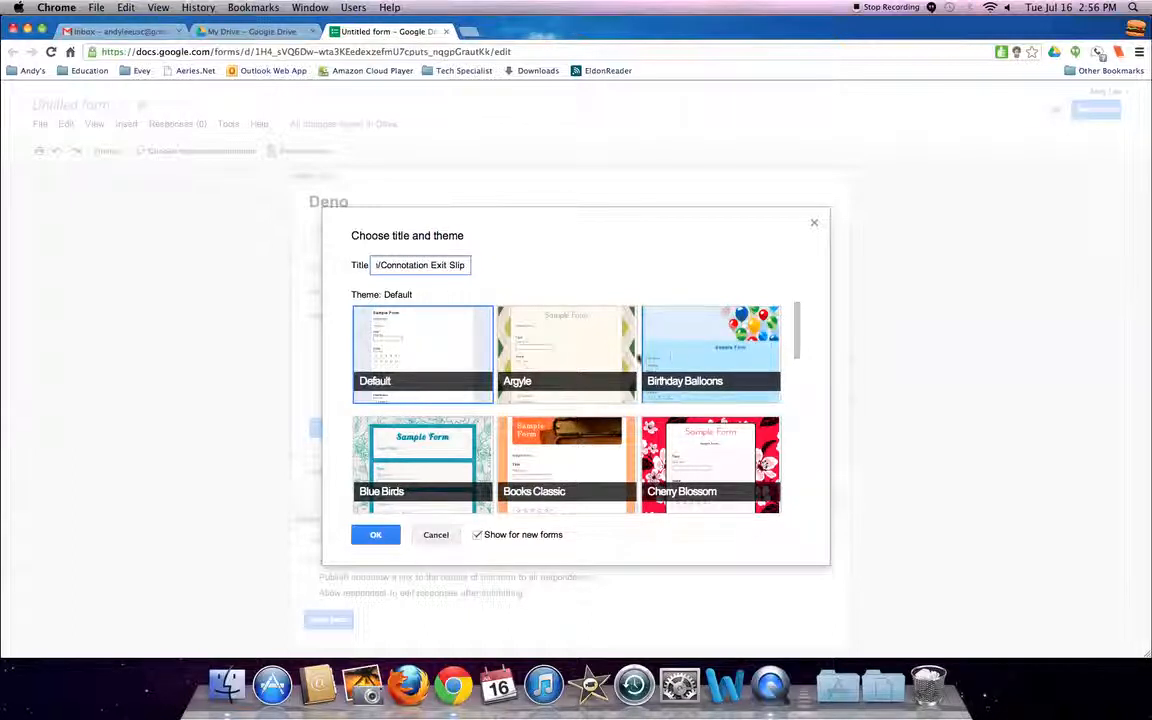
double_click(560, 451)
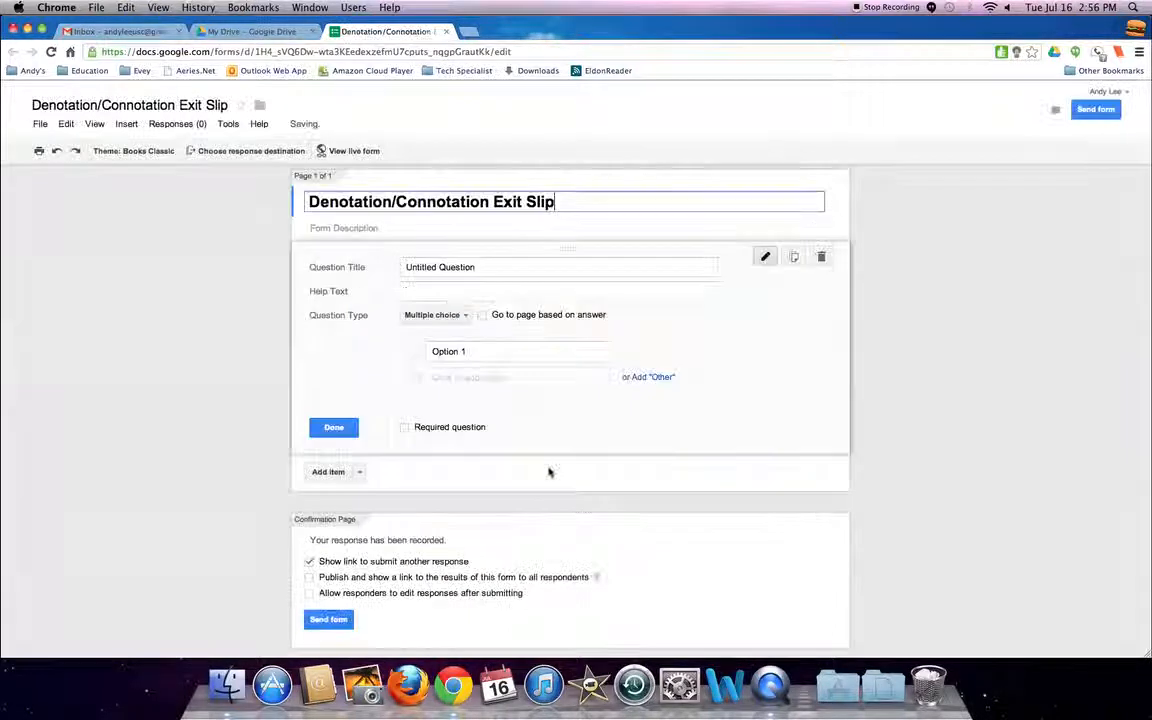
Title the first question "#1 Your Name" with help text "Tell me who you are".
triple_click(456, 268)
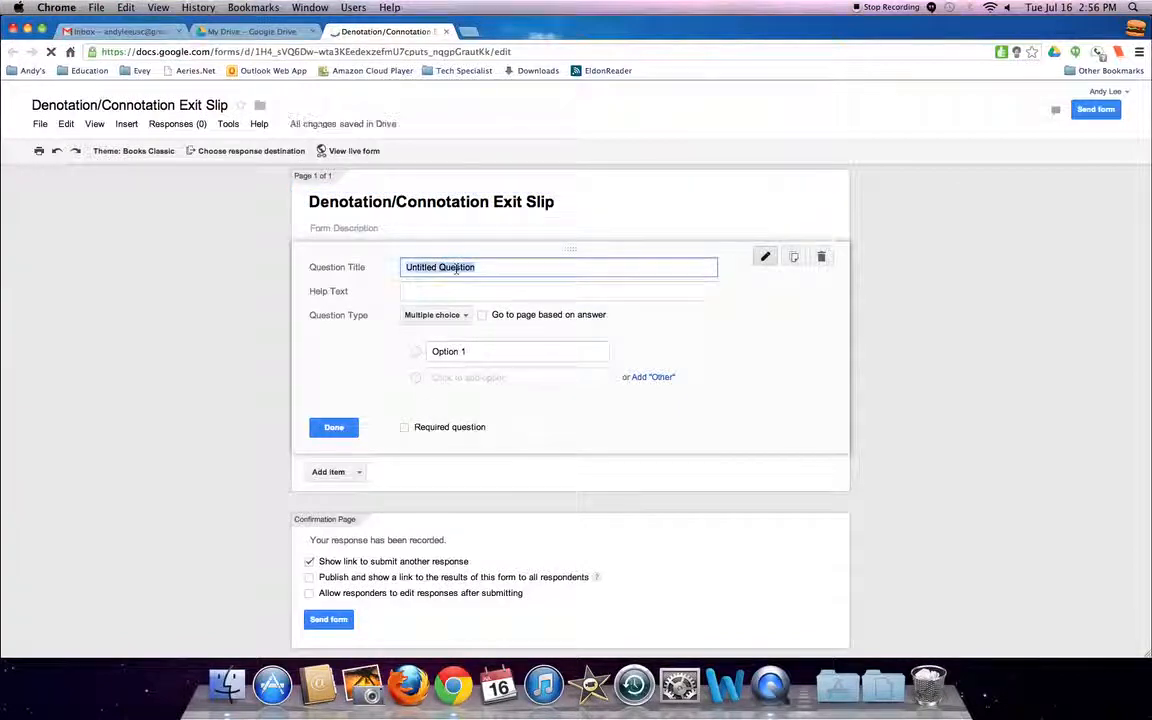
text(H)
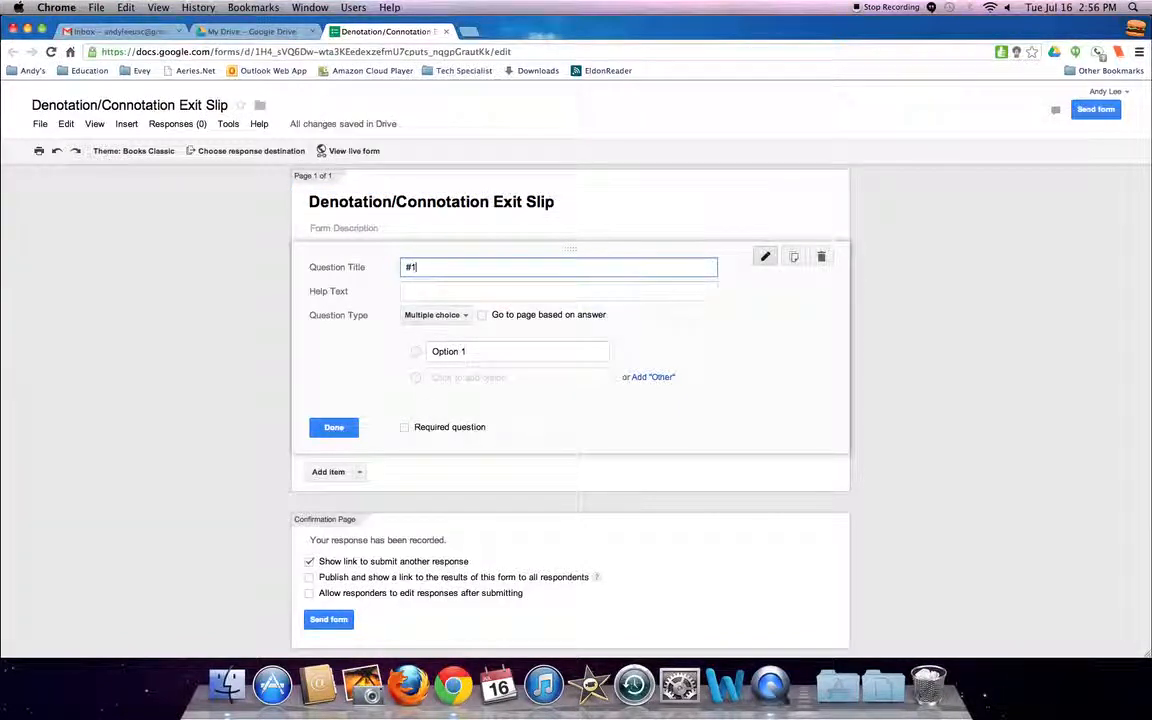
text(1 Your Name)
key(Tab)
text(T)
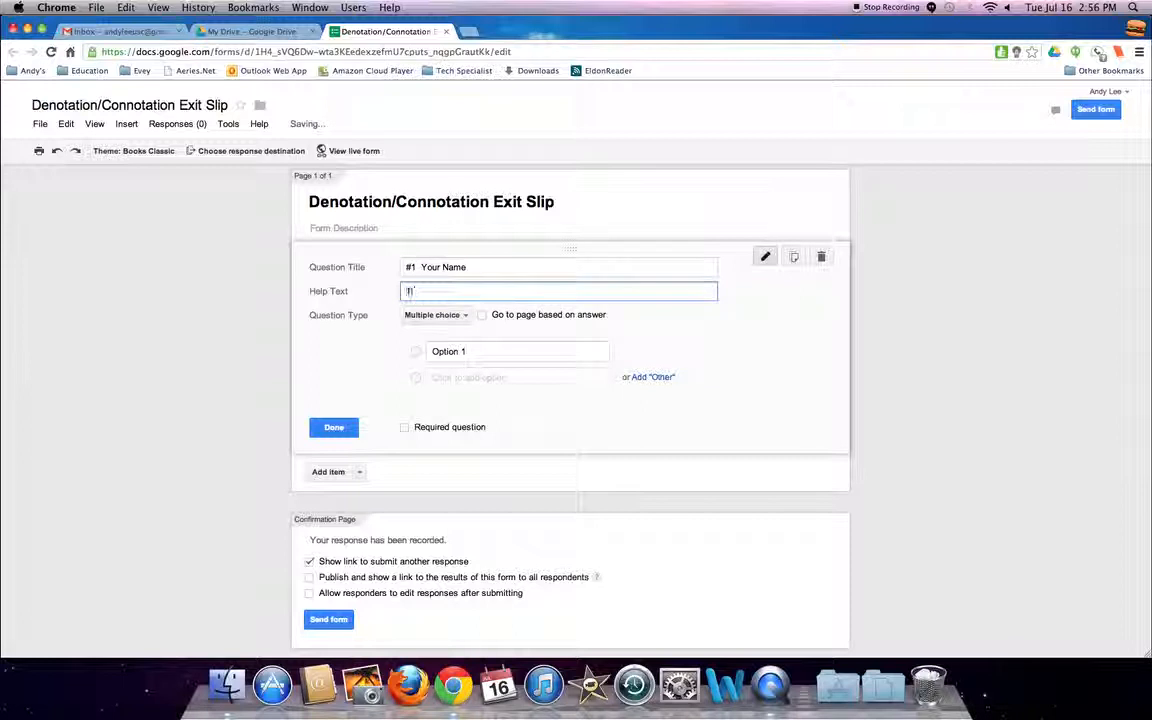
text(ell me who you are)
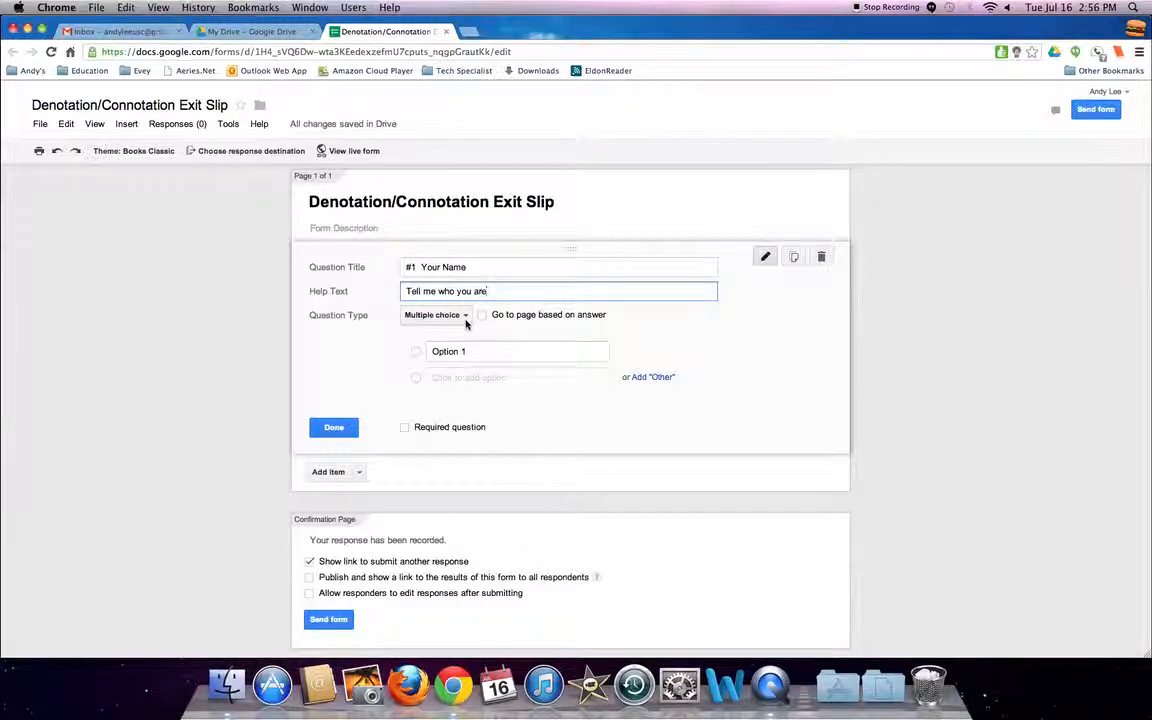
Make question 1 a required Text question and finish editing it.
click(464, 315)
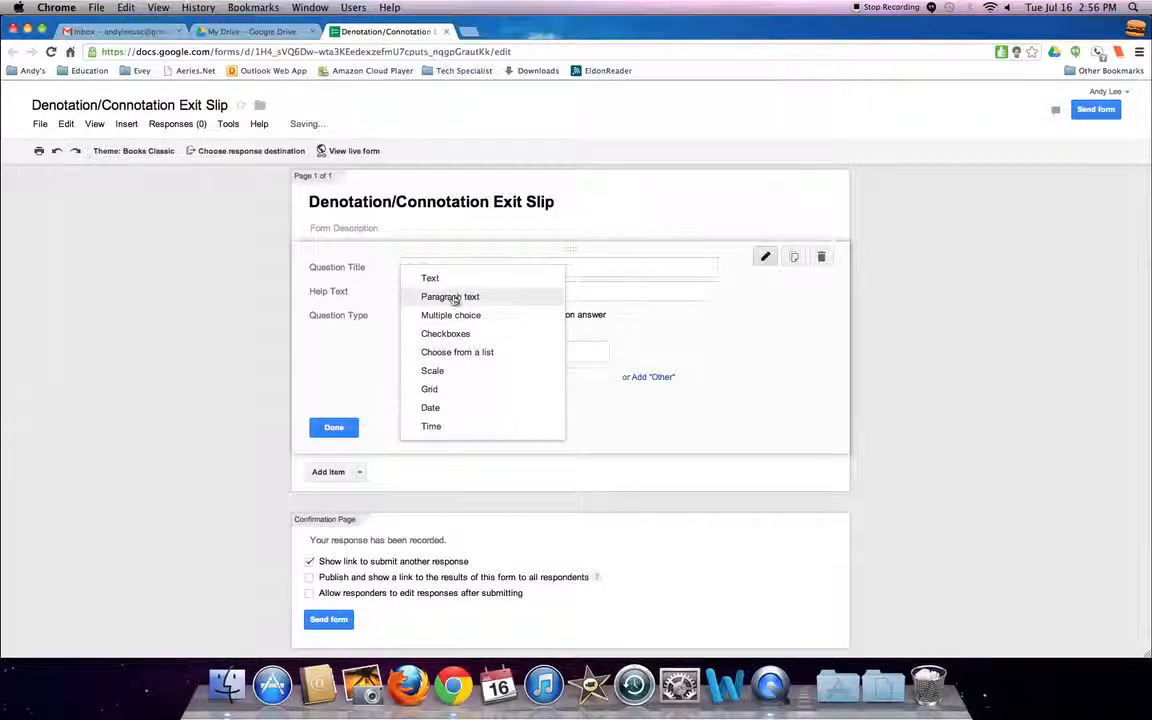
click(450, 284)
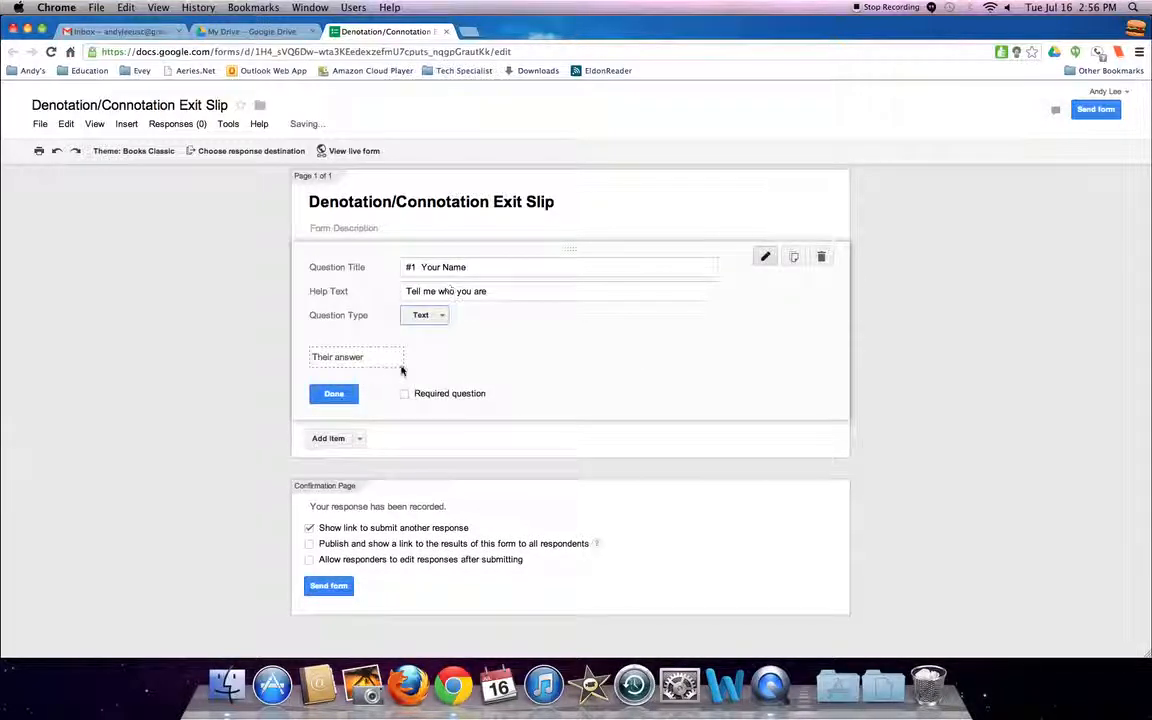
click(405, 397)
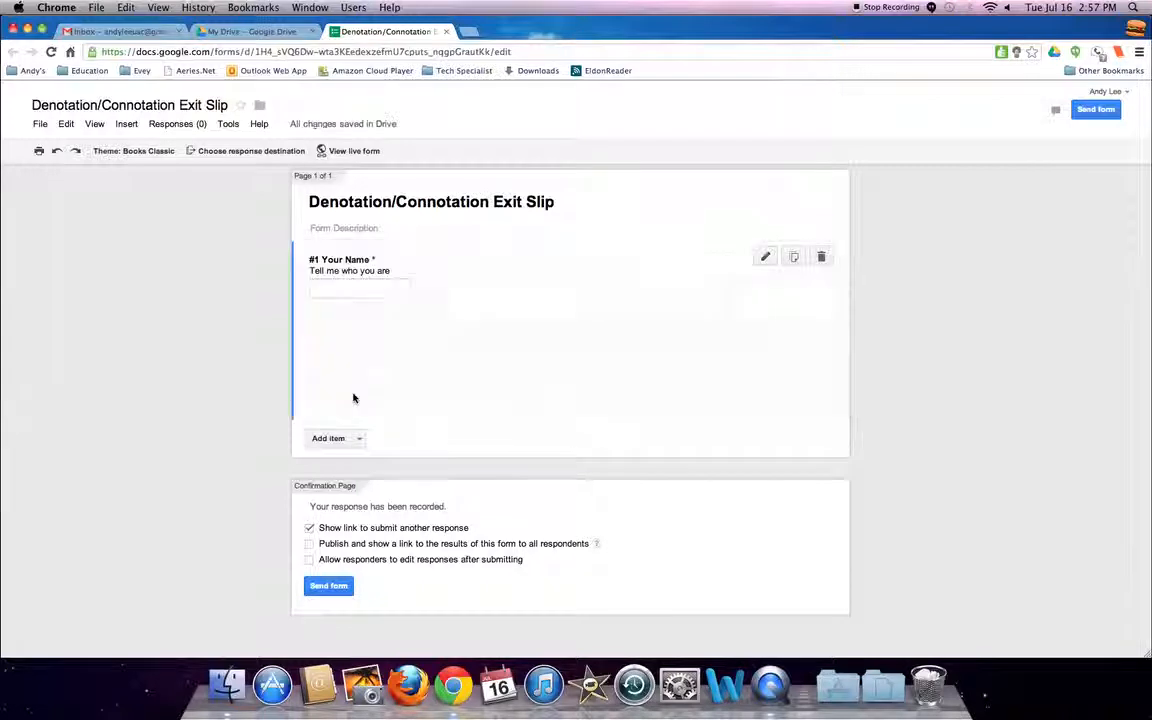
click(352, 394)
Add a second question titled "#2 In your own words tell me what the difference between connotation and denotation.".
click(358, 331)
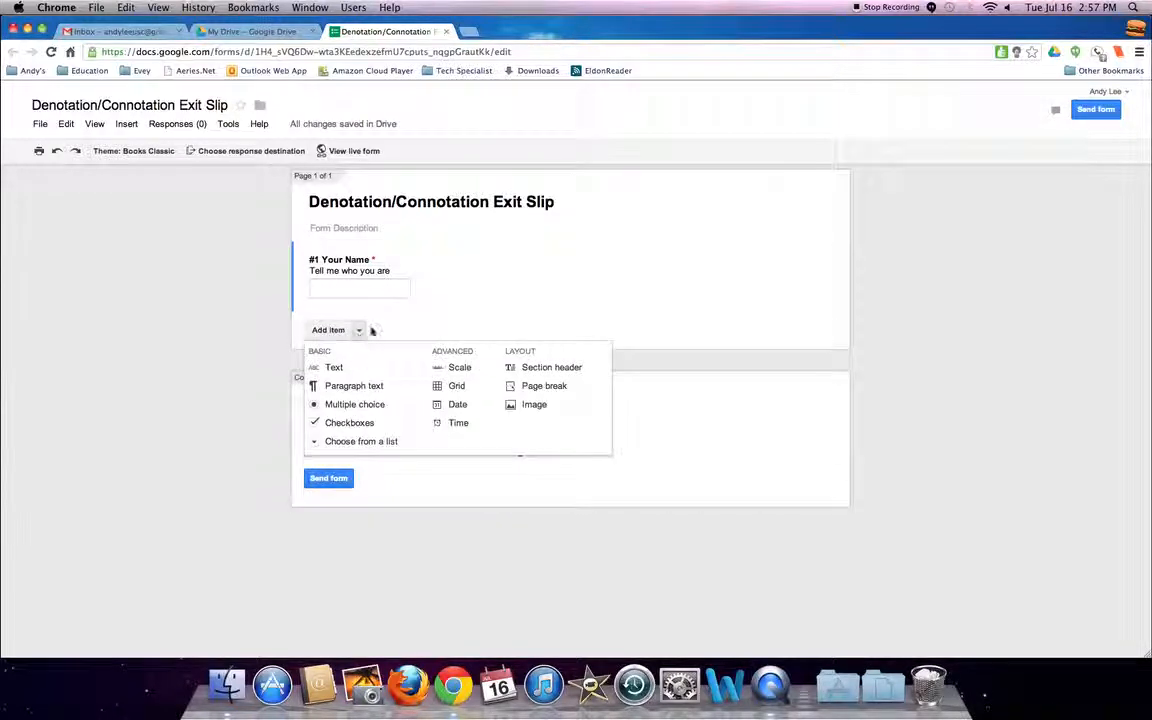
click(358, 331)
click(328, 330)
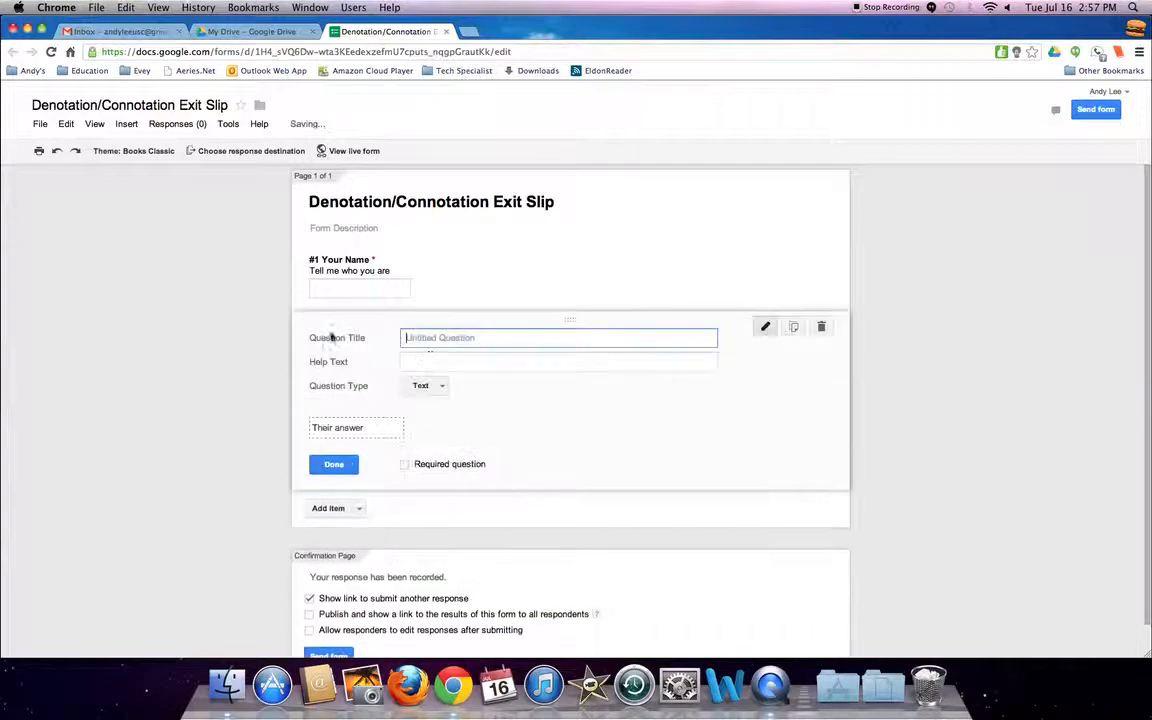
text(#2)
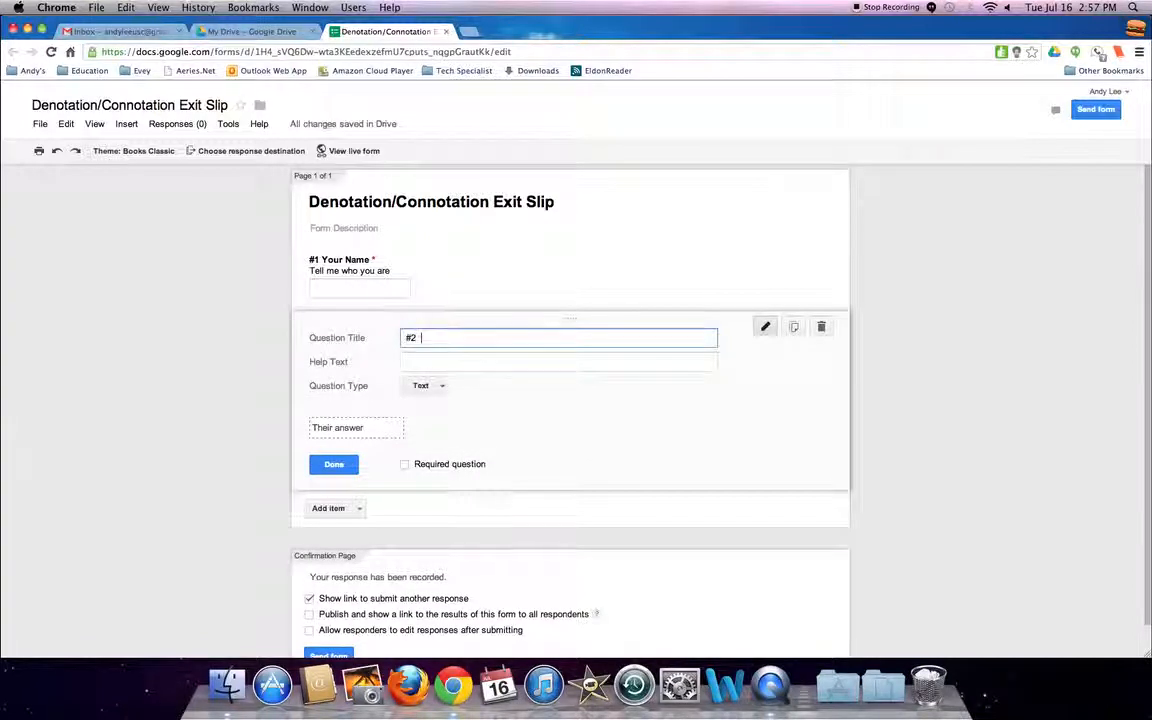
text( In your own words tell me what)
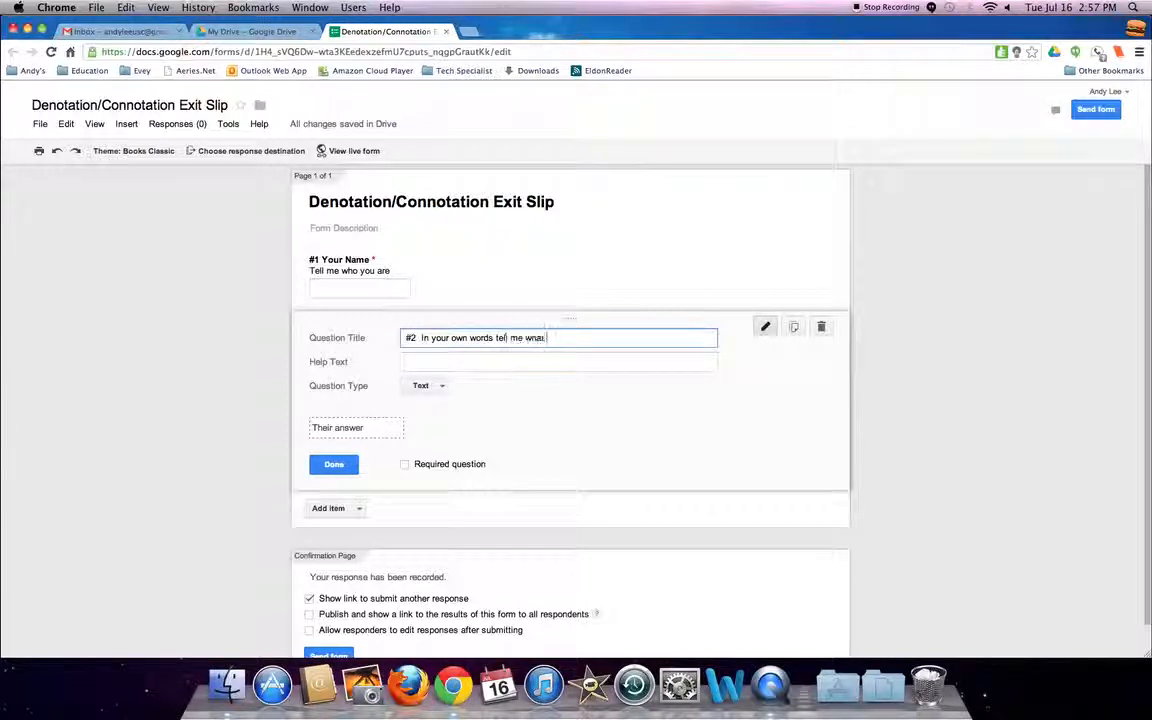
text( the difference between conno)
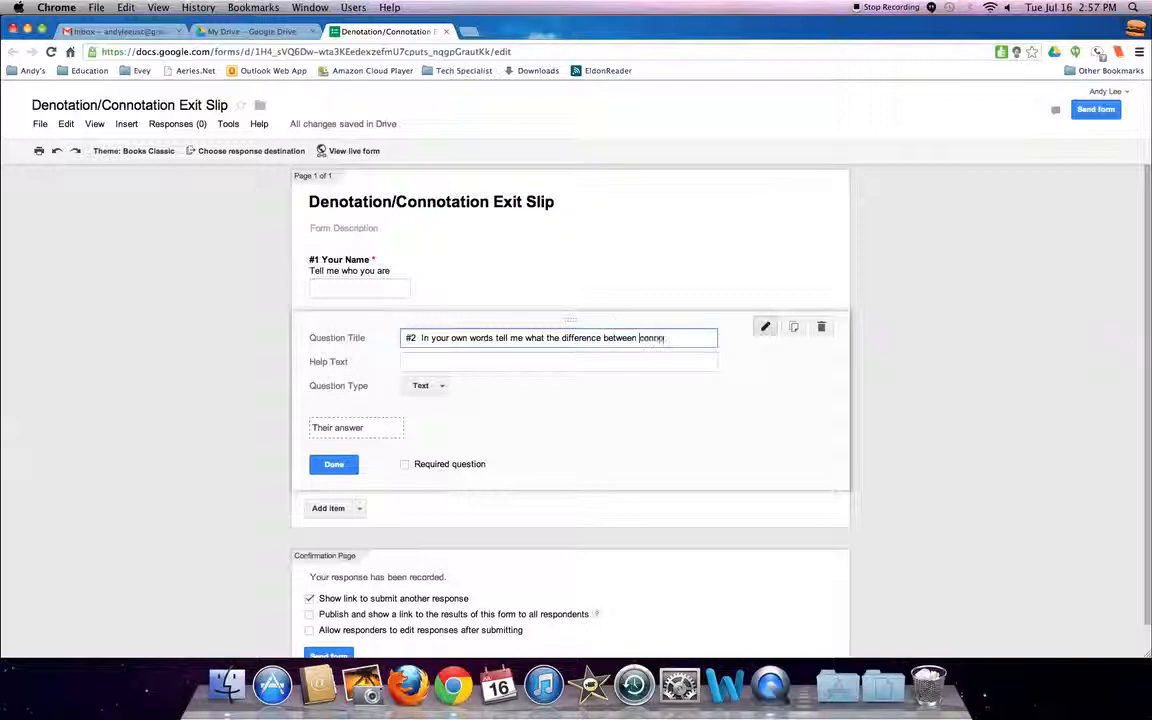
text(tation and denotation)
Give question 2 the help text "Describe in the box in the below.".
key(Tab)
text(Desc)
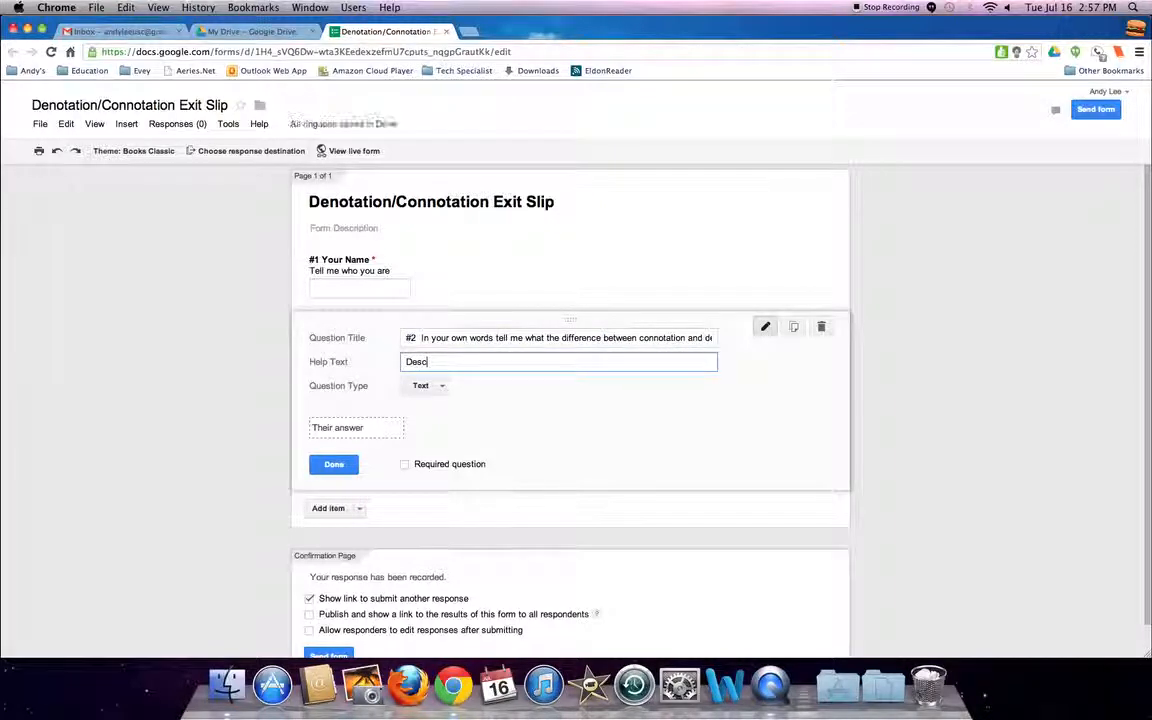
text(ribe in the an)
text(x in the bel)
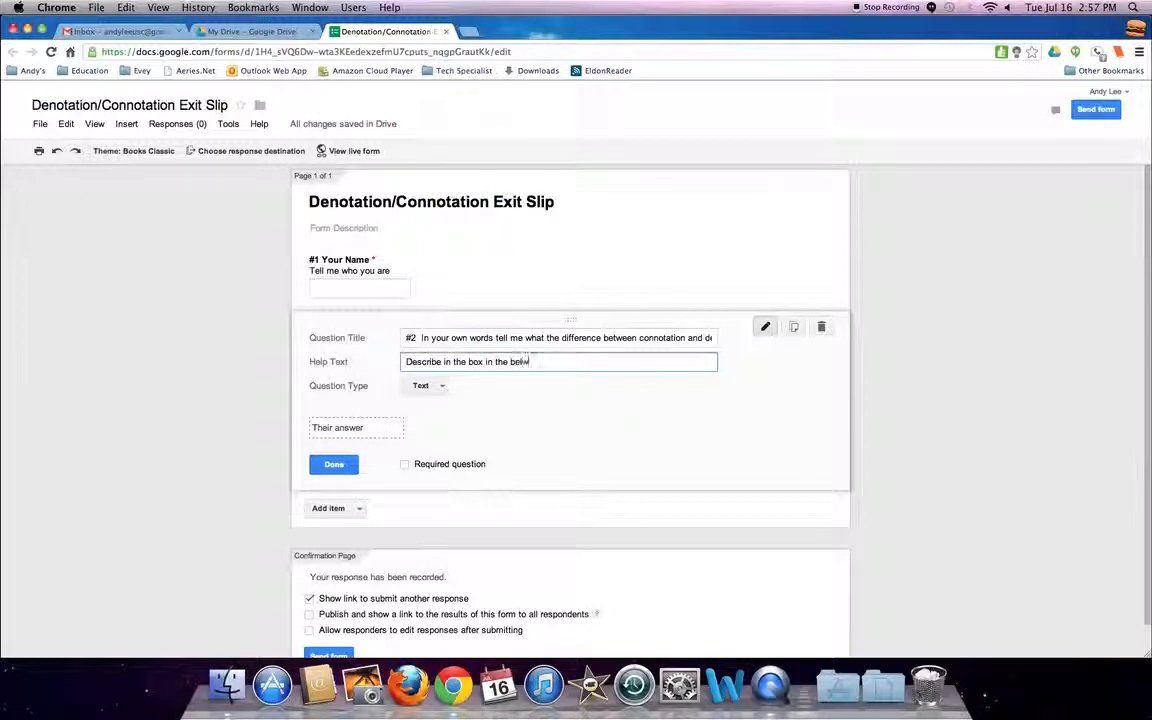
text(ow.)
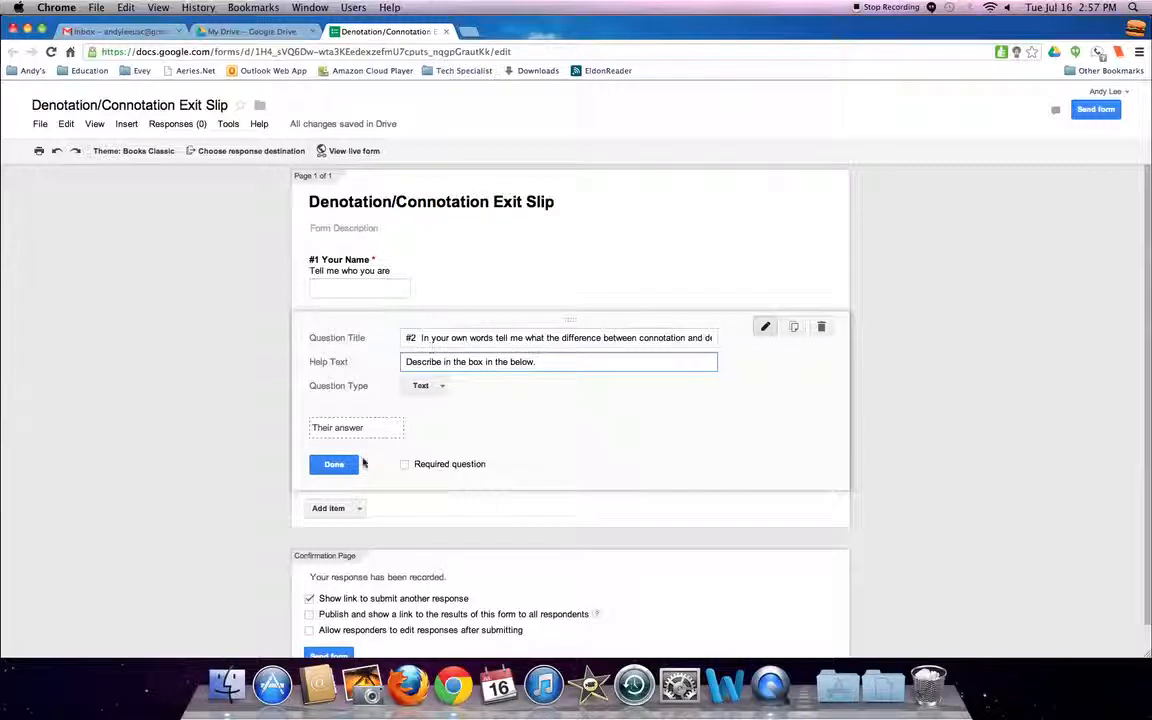
Make question 2 a required Paragraph text question and finish editing it.
click(425, 385)
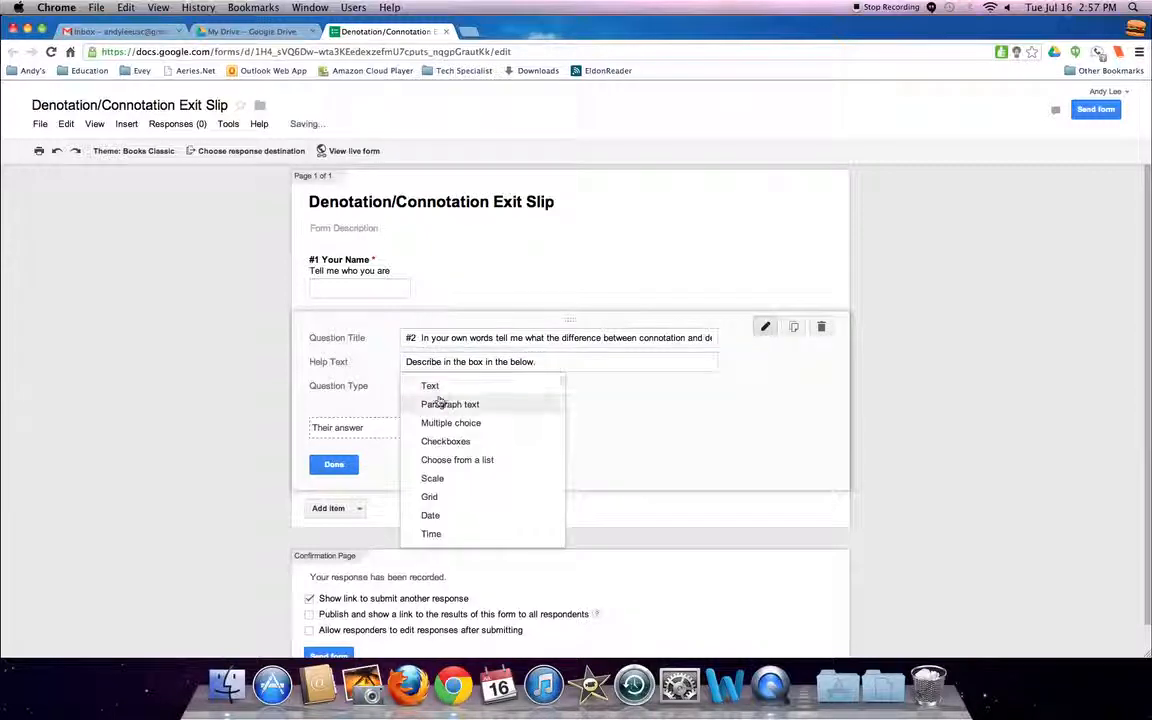
click(450, 404)
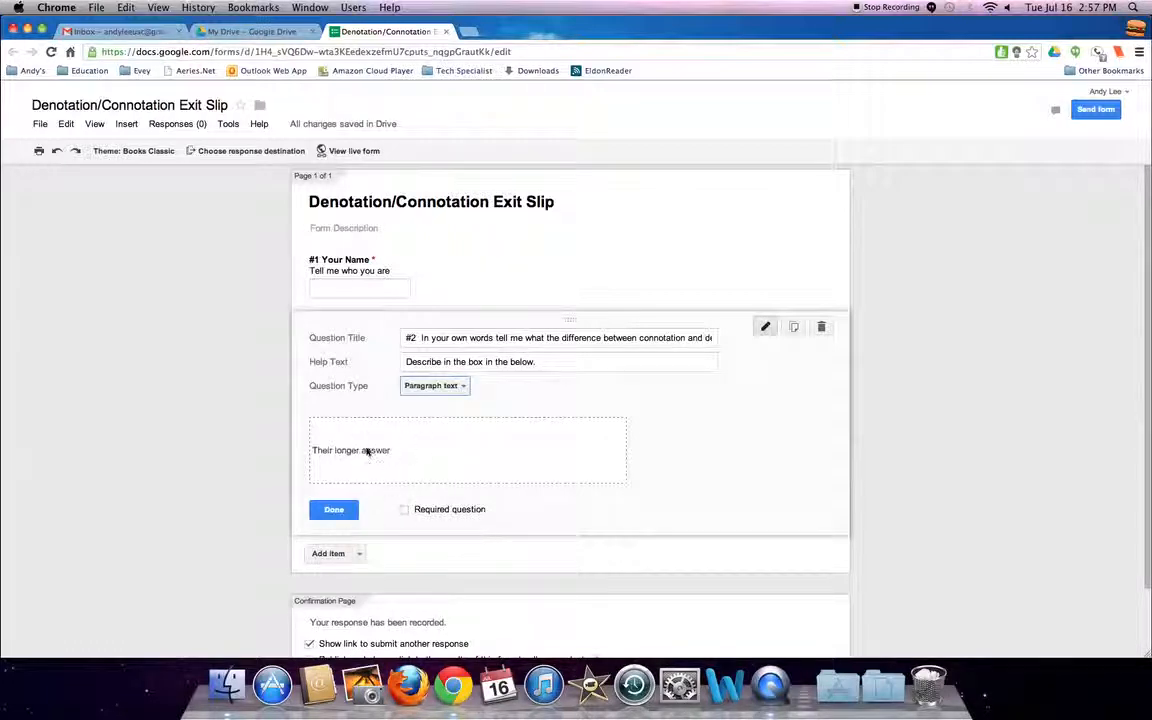
click(405, 509)
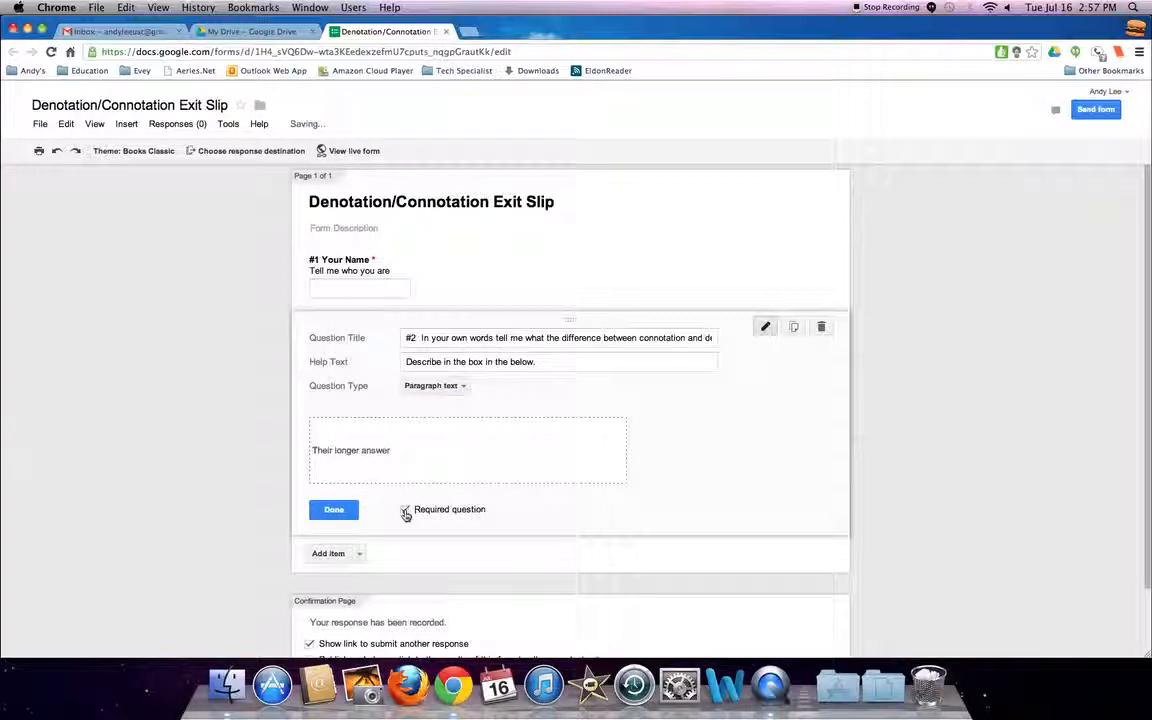
click(334, 510)
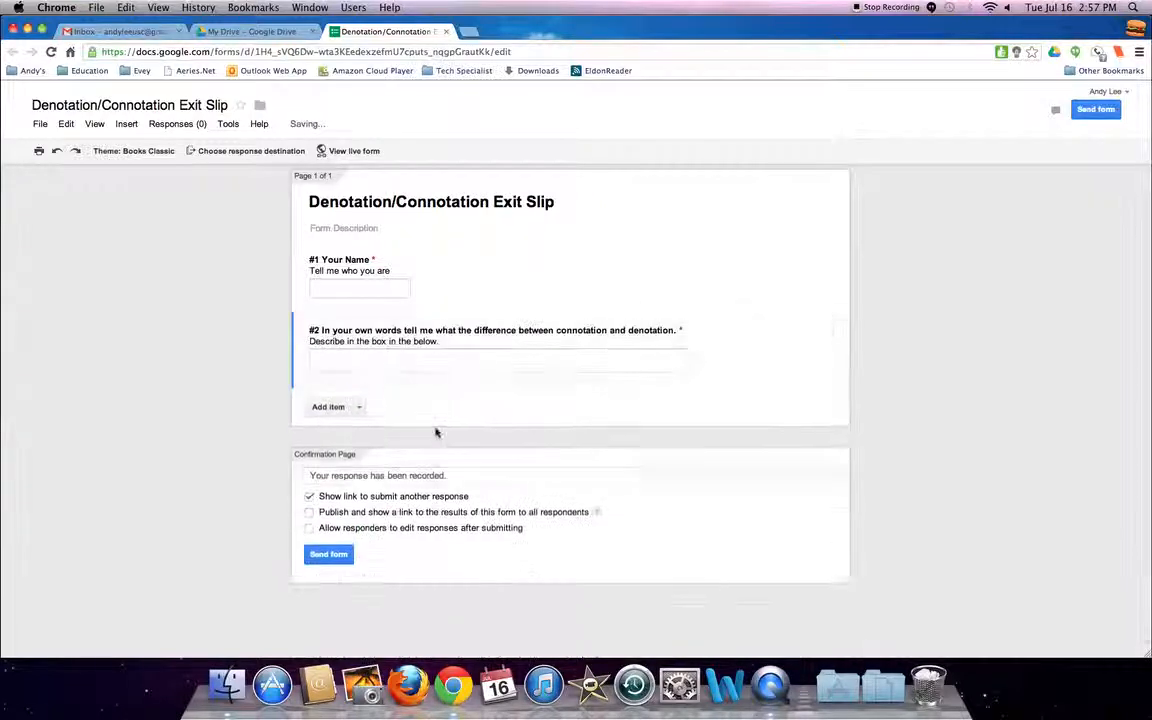
Add a third question titled "#3 Was this review or was it new to you.".
click(333, 406)
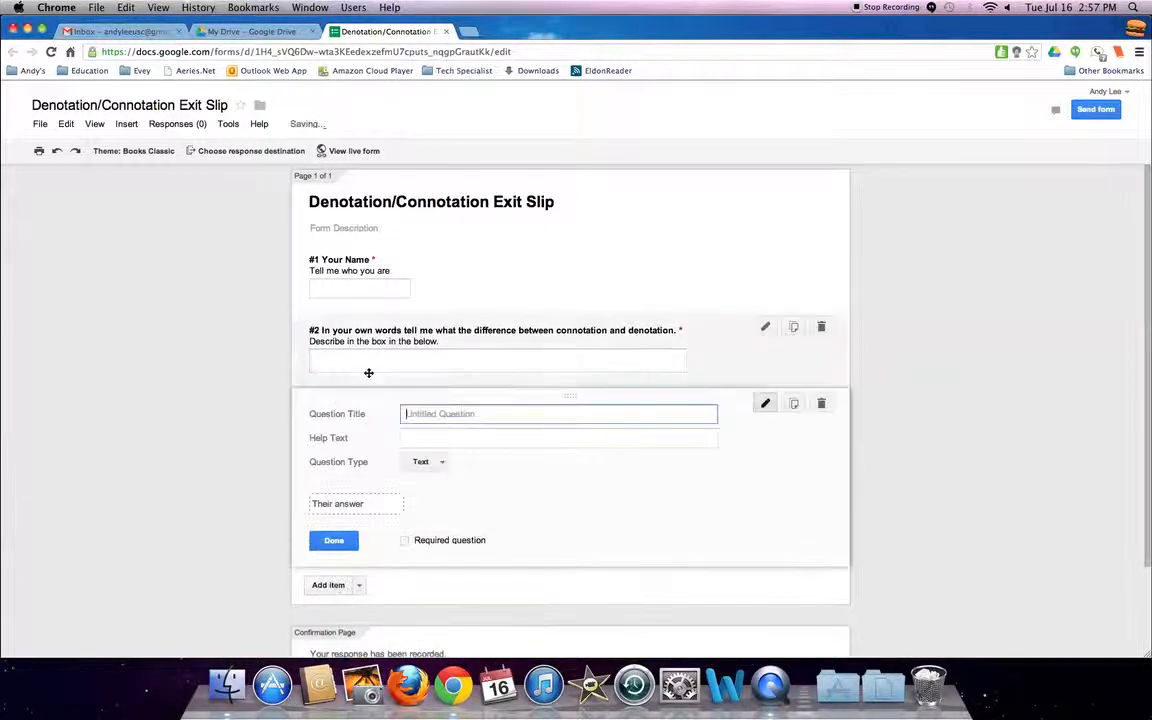
text(#3)
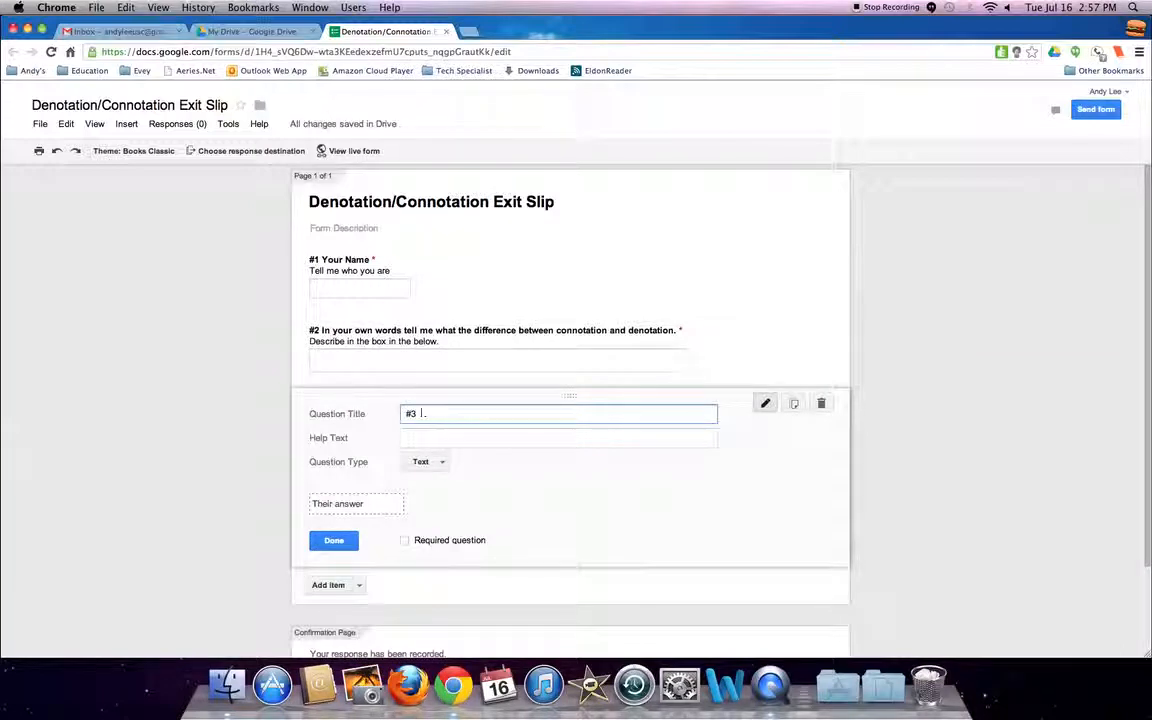
text( Was this review or was it new to you.)
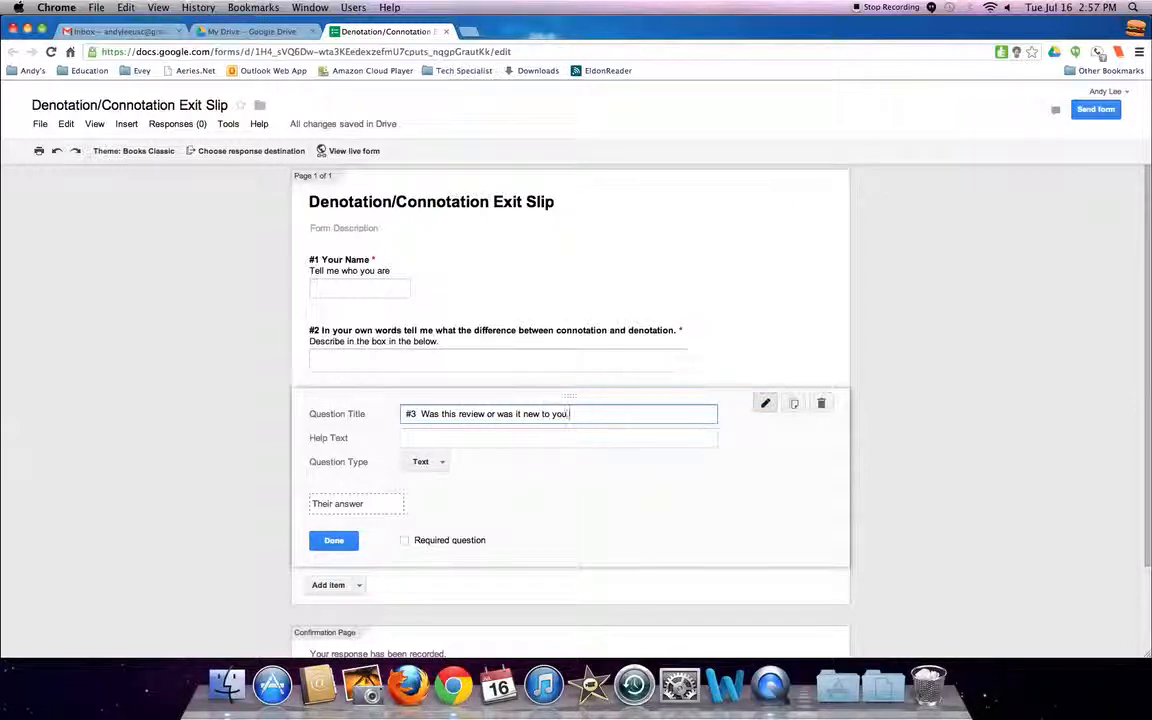
Give question 3 the help text "Explain in the box below." and set its type to Paragraph text.
key(Tab)
text(E)
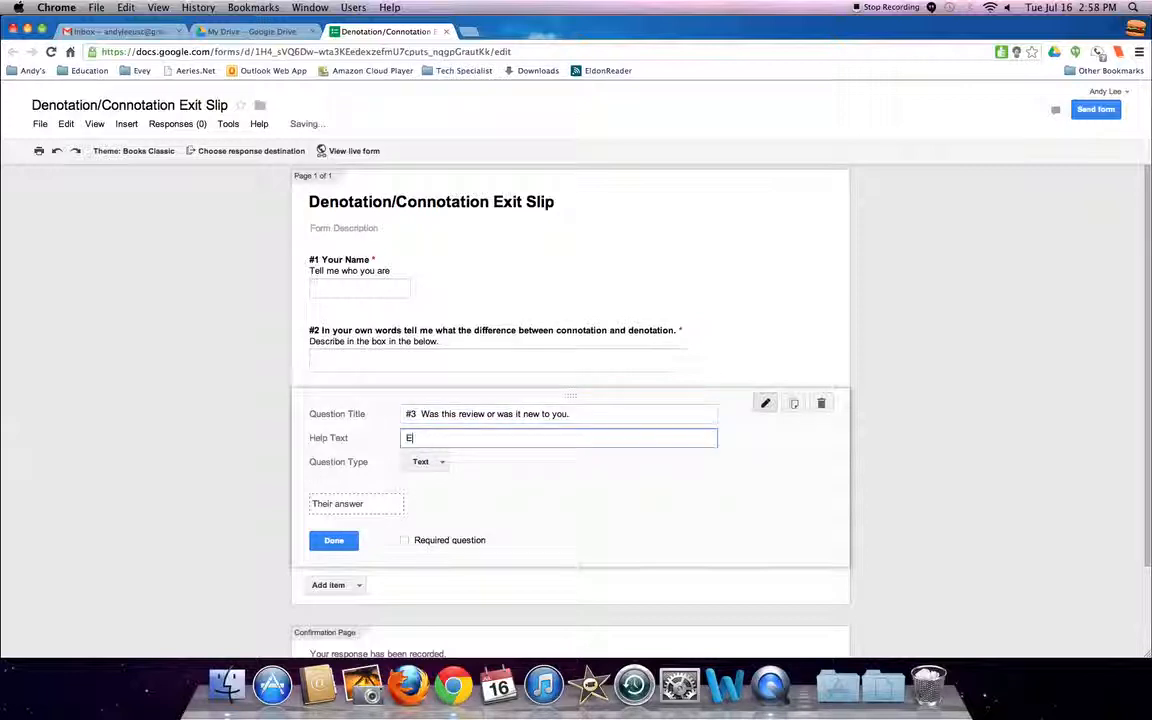
text(xplain in the box b)
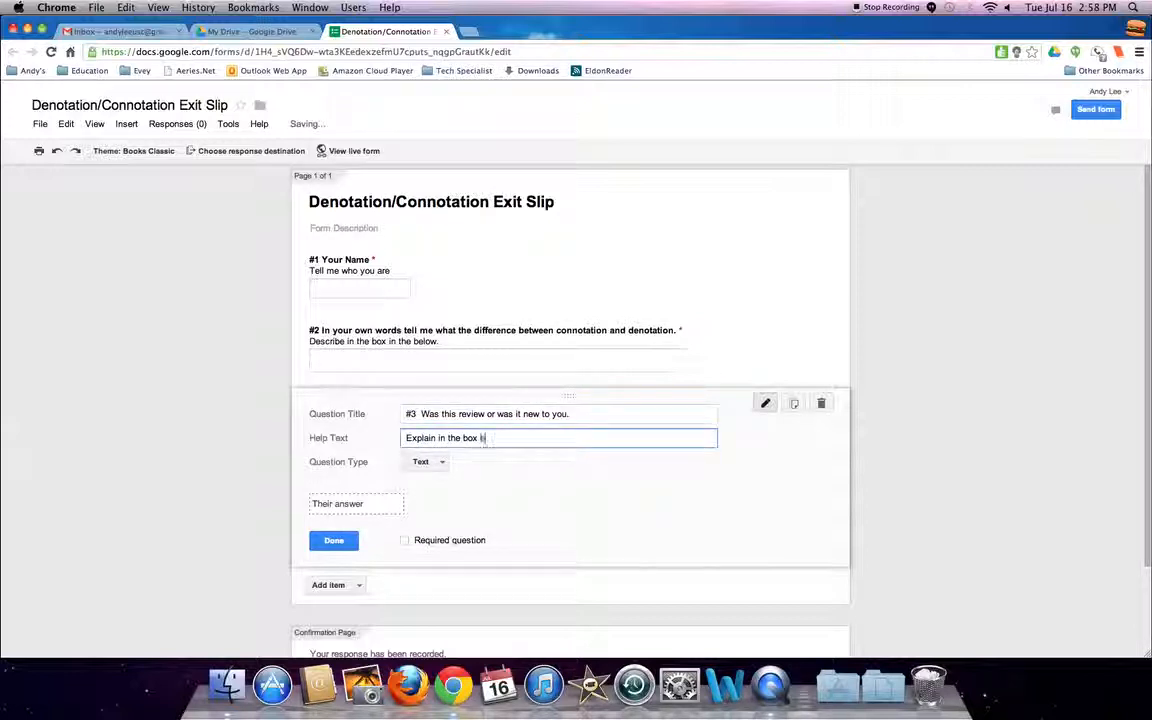
text(elow.)
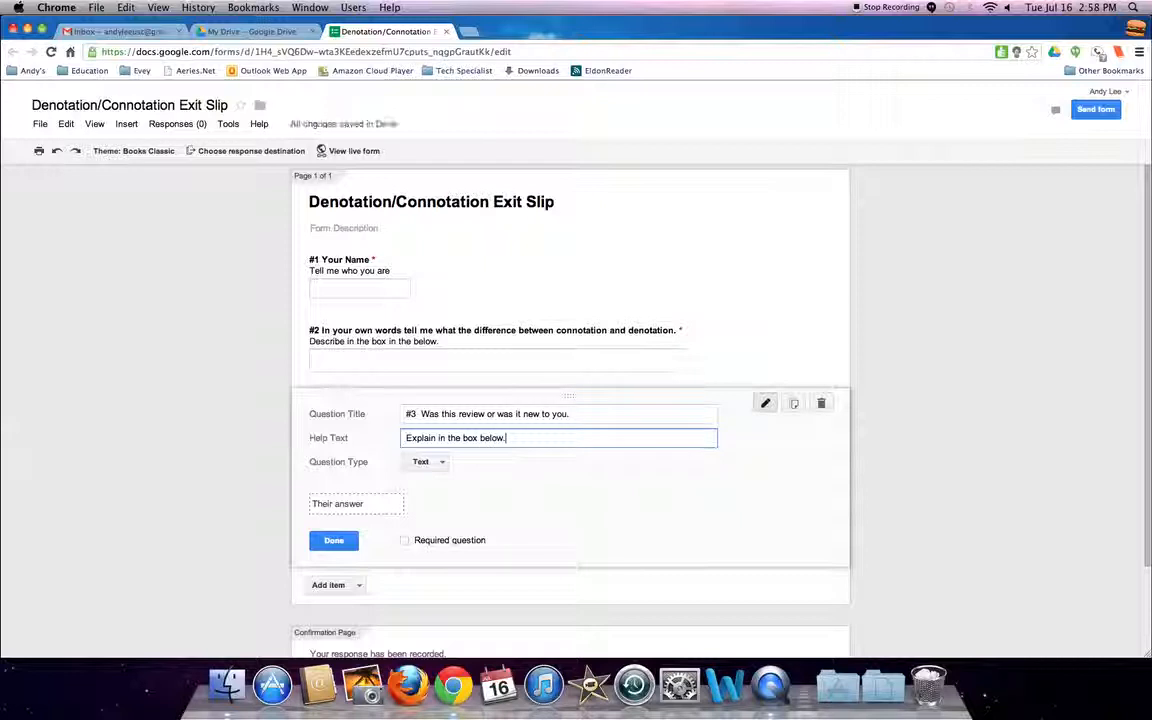
click(446, 466)
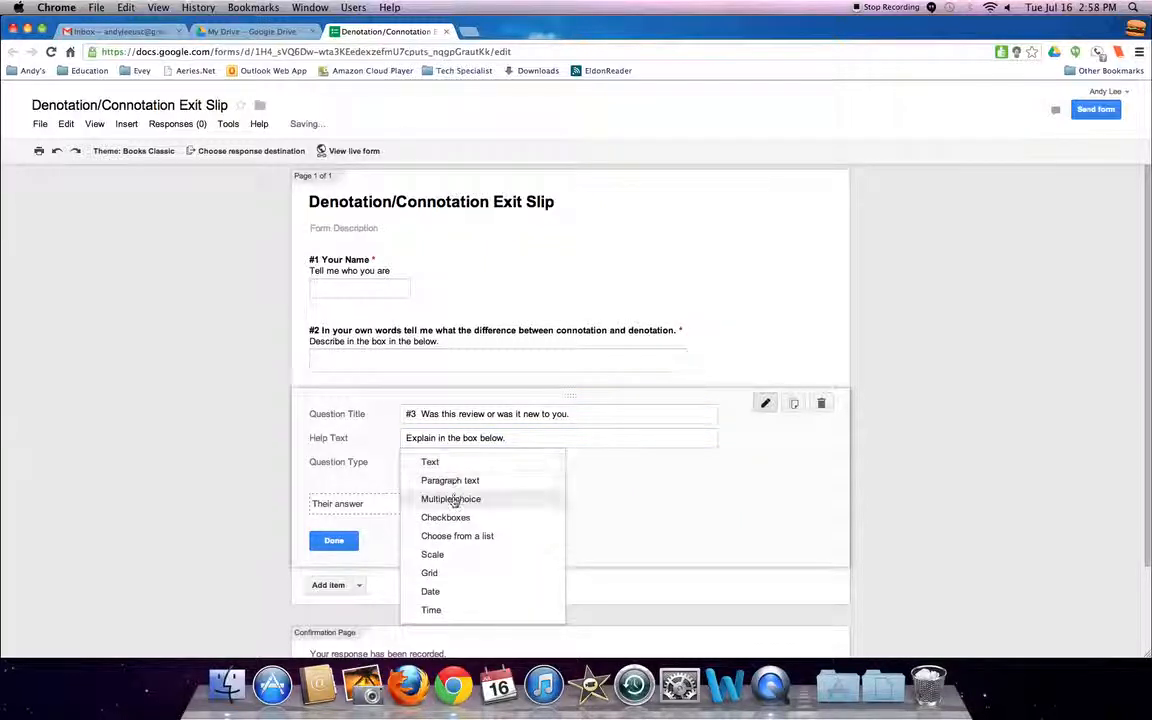
click(458, 482)
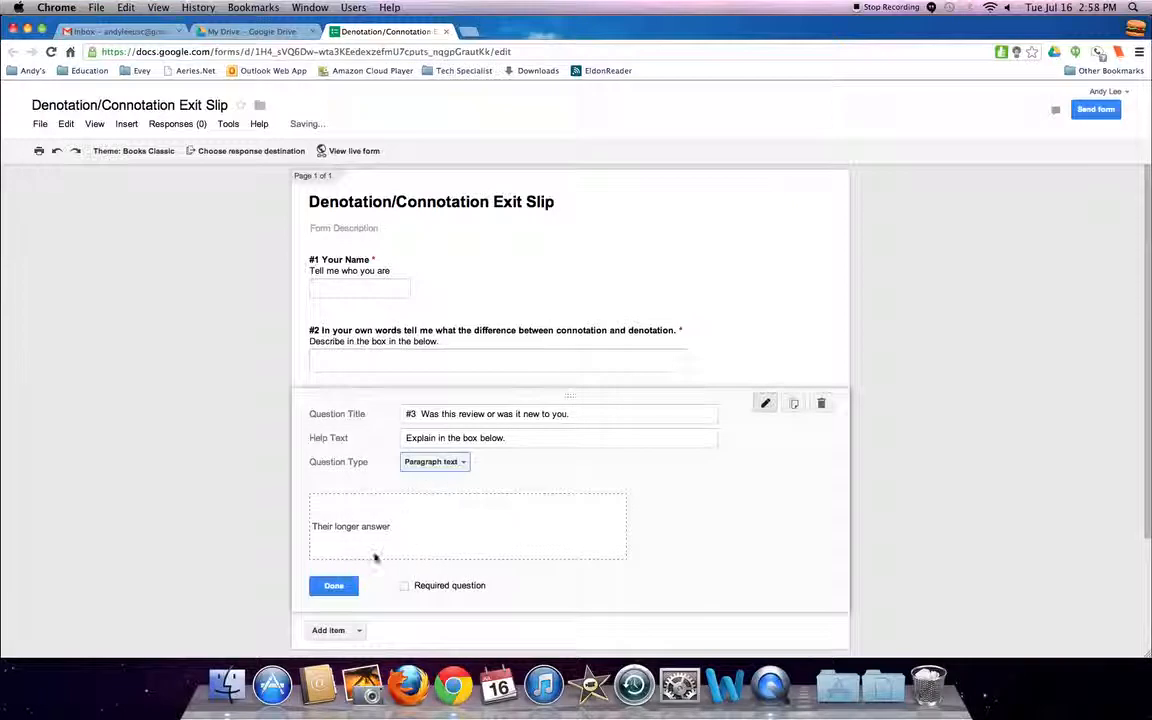
Make question 3 required and finish editing it.
click(405, 587)
scroll(375, 563, down, 2)
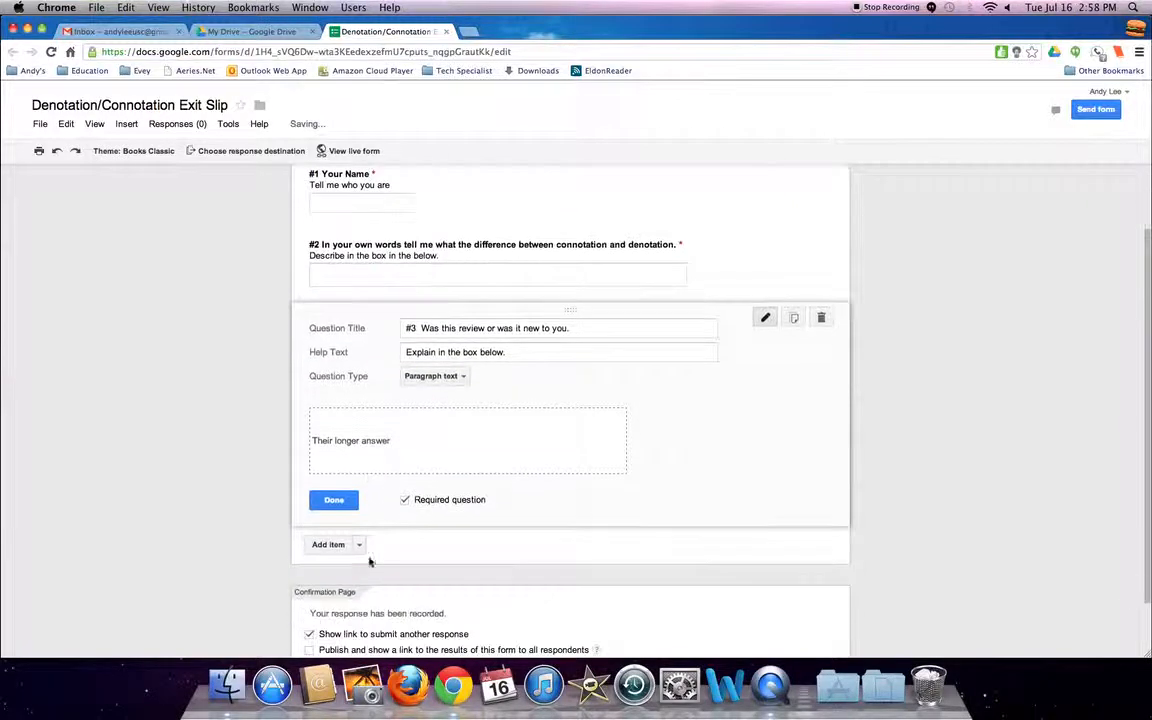
click(345, 518)
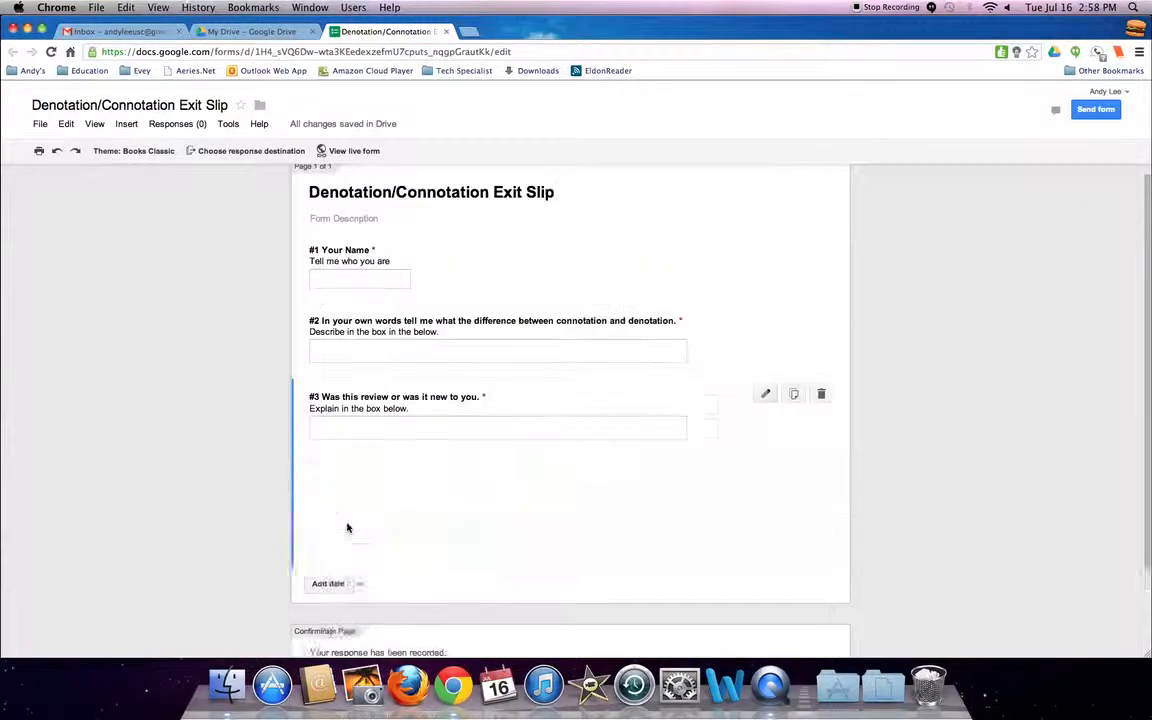
Add a fourth question titled "#4 Comments or questions about today's lesson.".
click(341, 479)
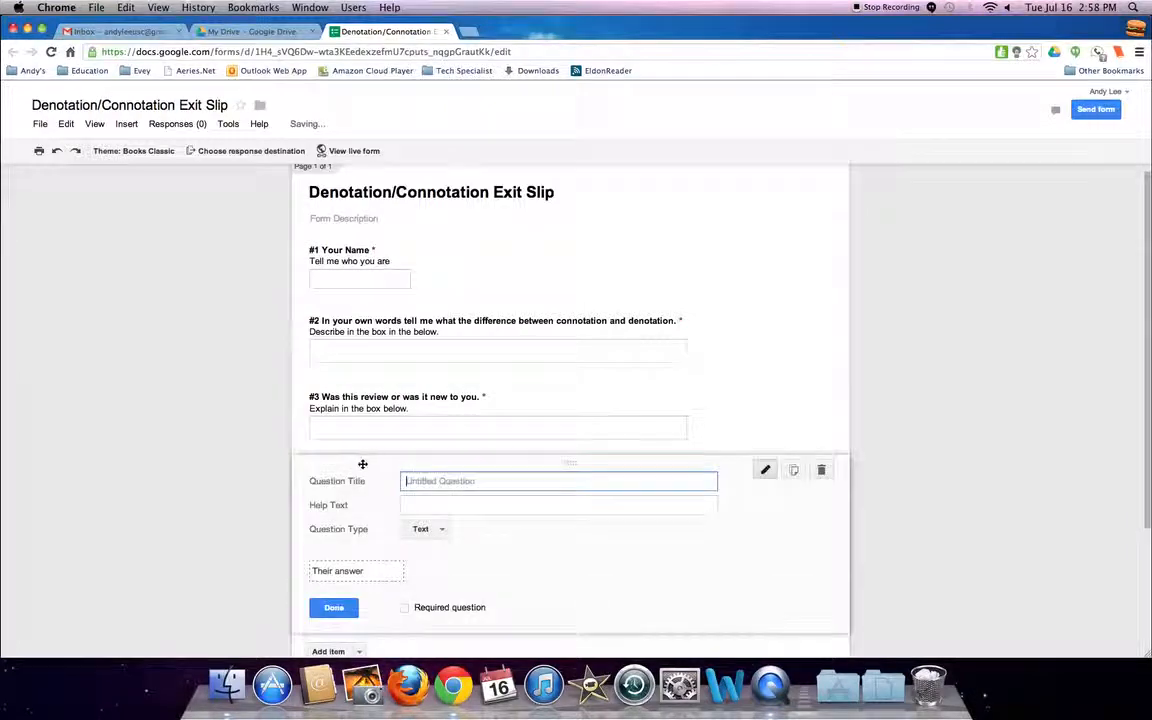
text(#4)
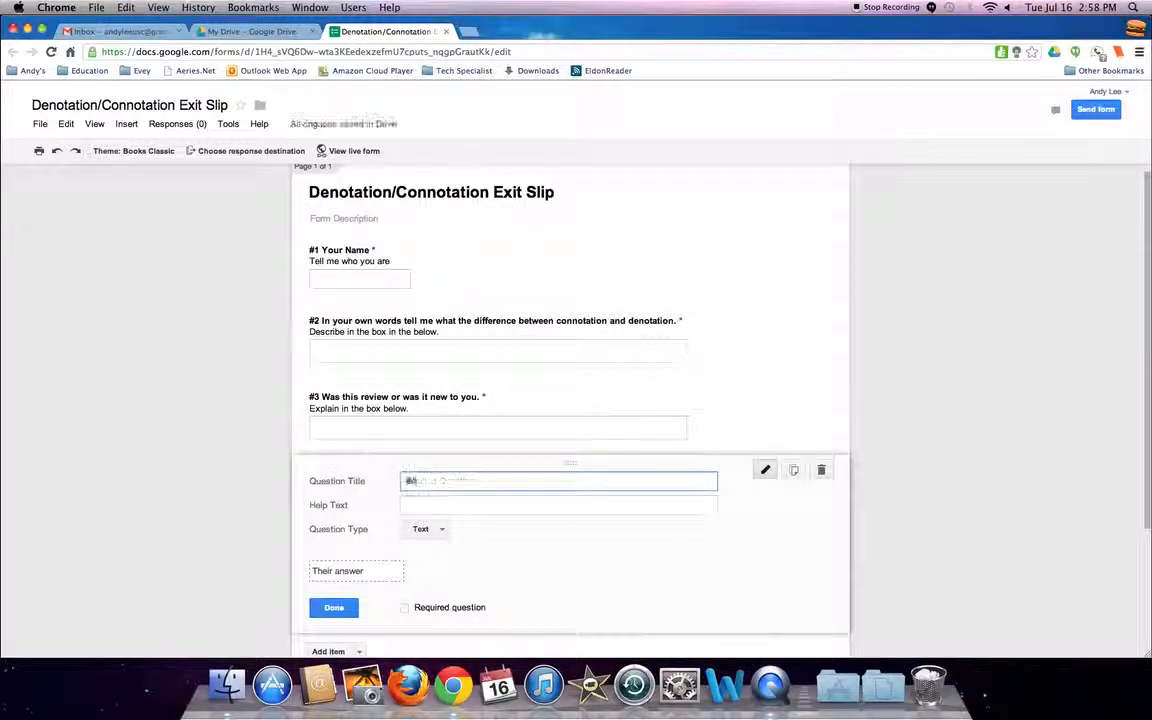
text(  Com)
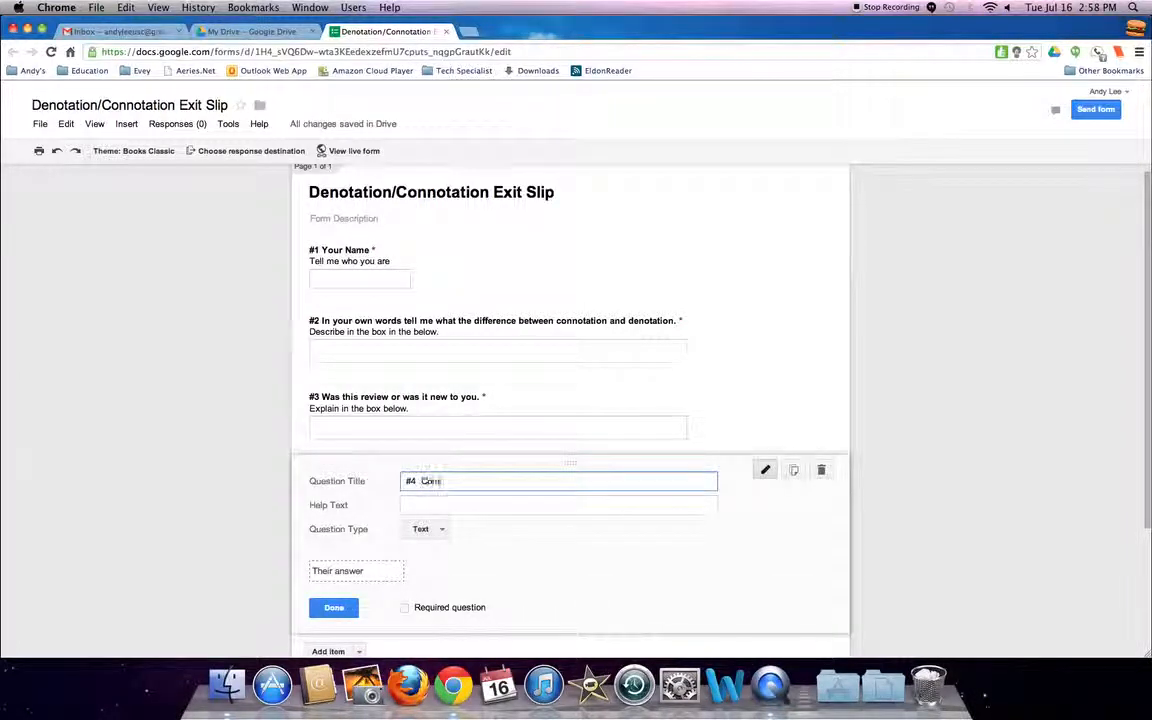
text(ments or questions)
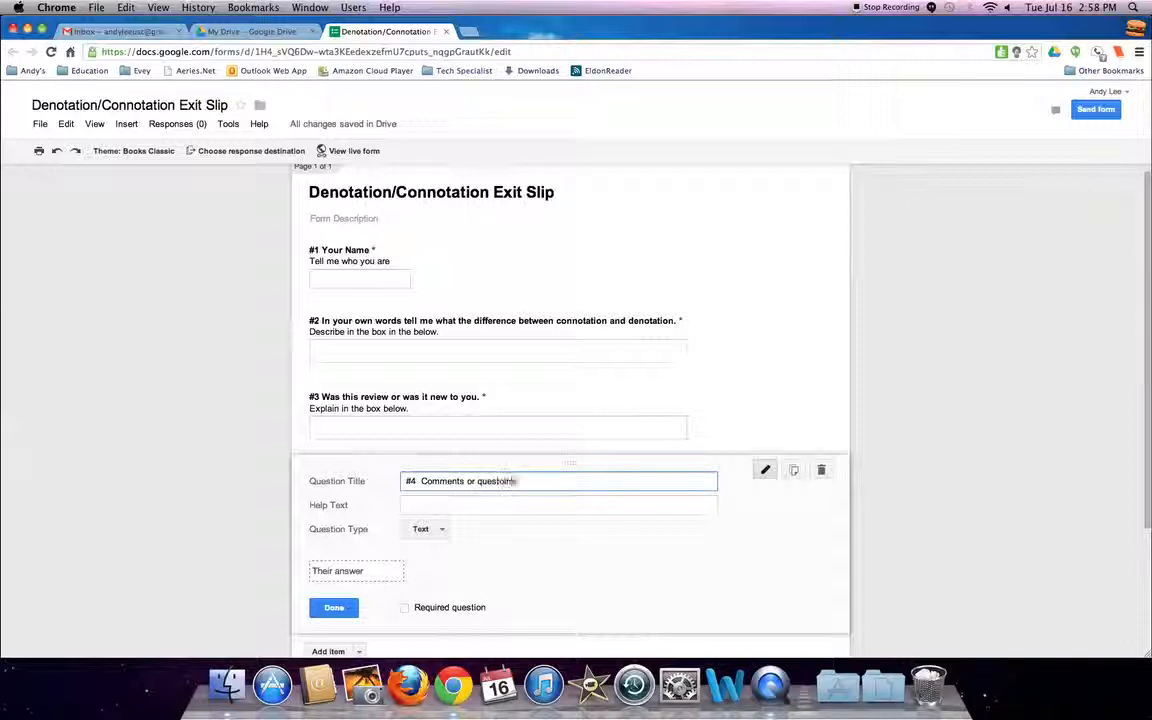
text( about today's )
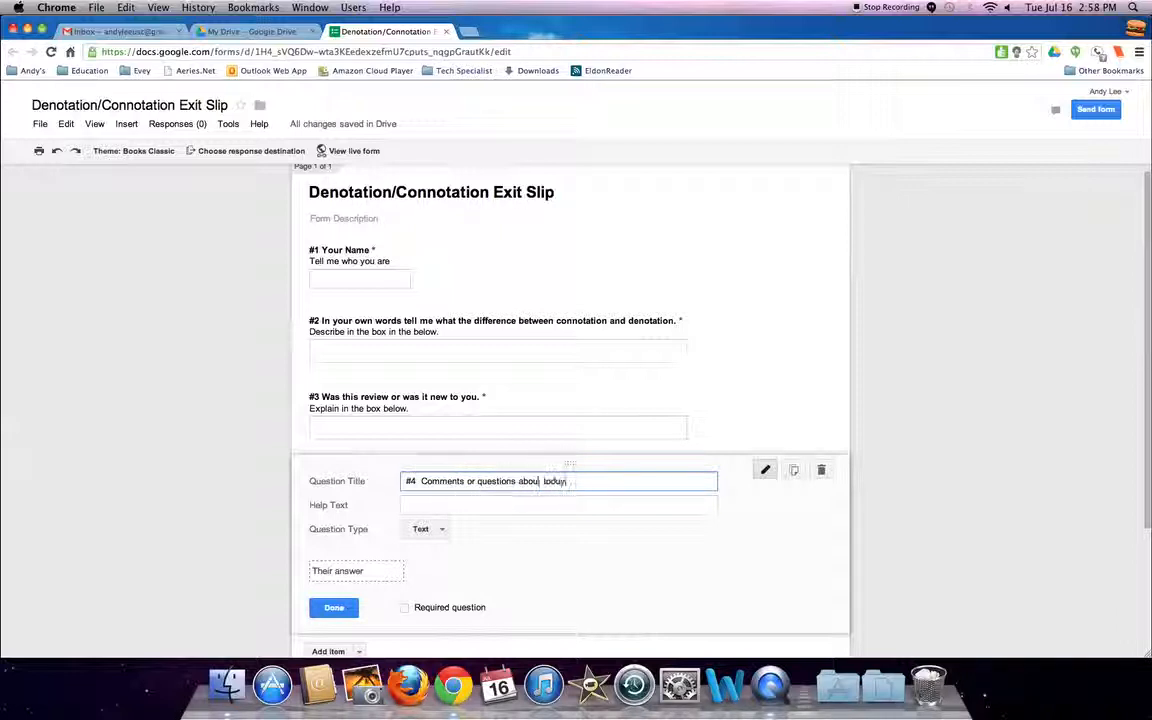
text(lesson.)
key(Tab)
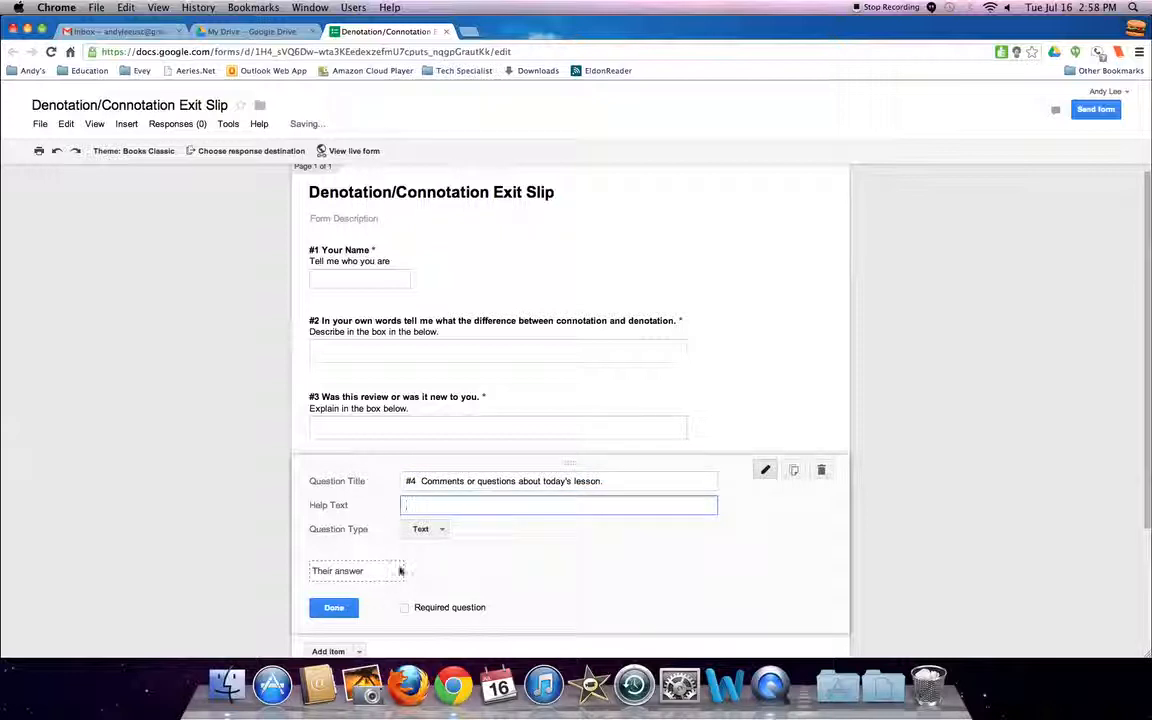
Set question 4 to Paragraph text with help text "Please leave a question or comment if you would like more help." and finish editing.
click(436, 530)
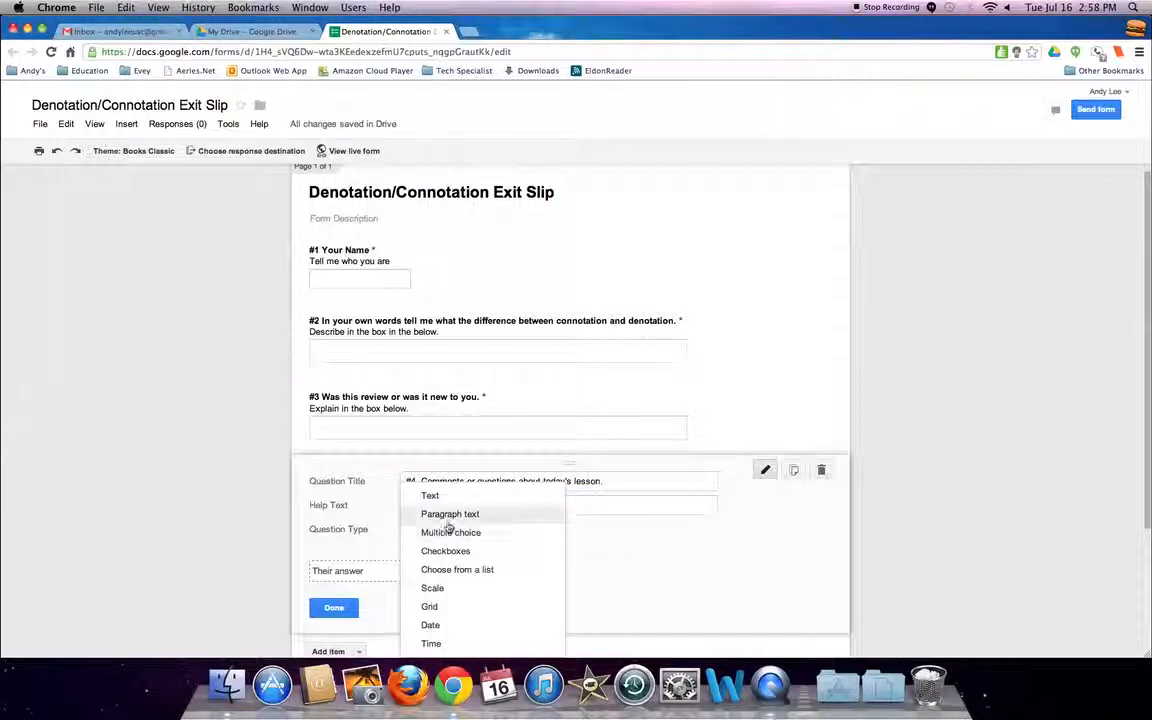
click(447, 514)
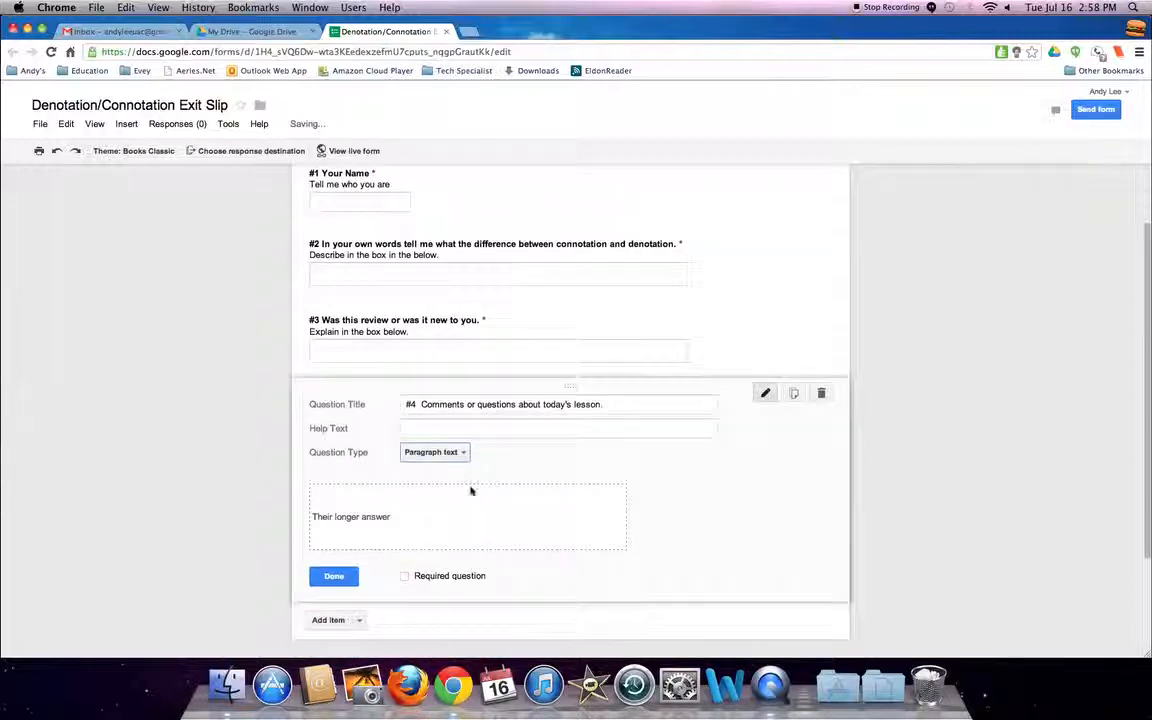
click(470, 432)
text(Please ieave a c)
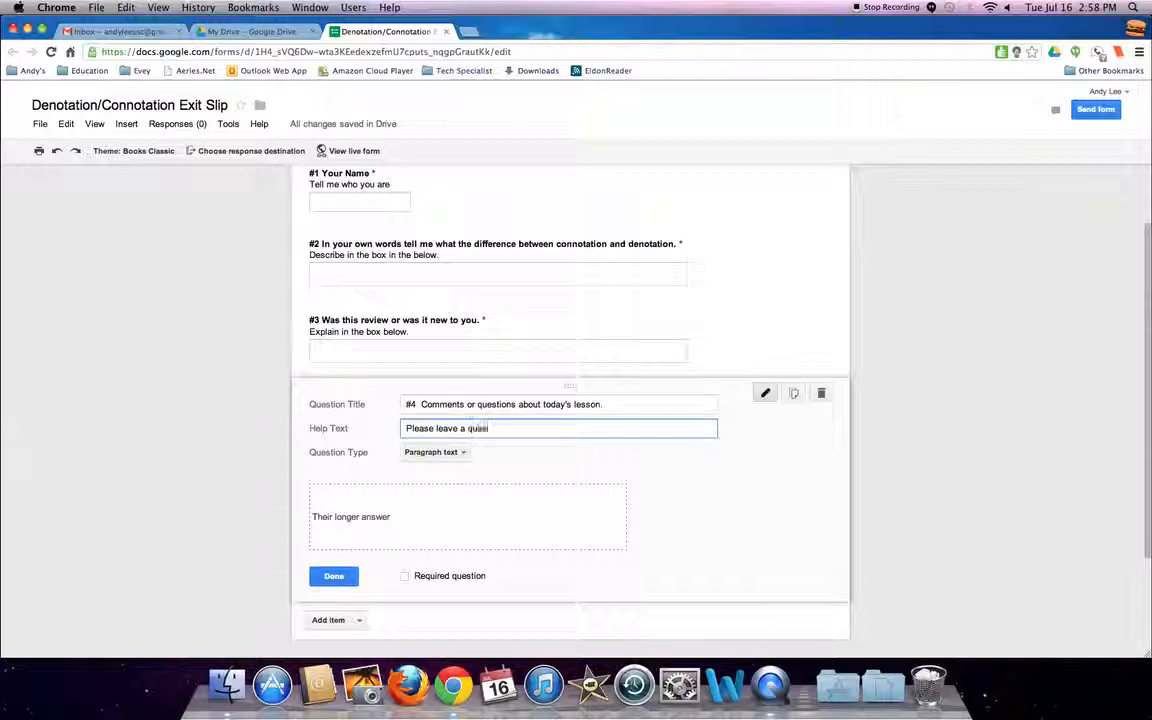
text(uestion or)
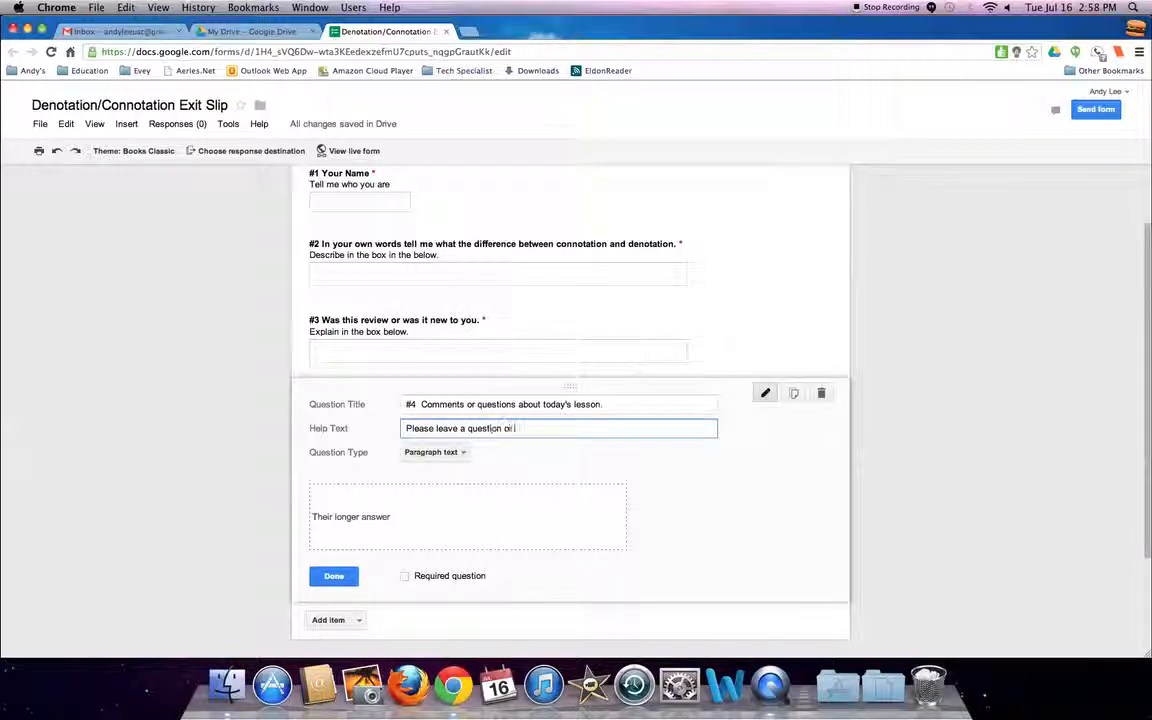
text( comment if you wo)
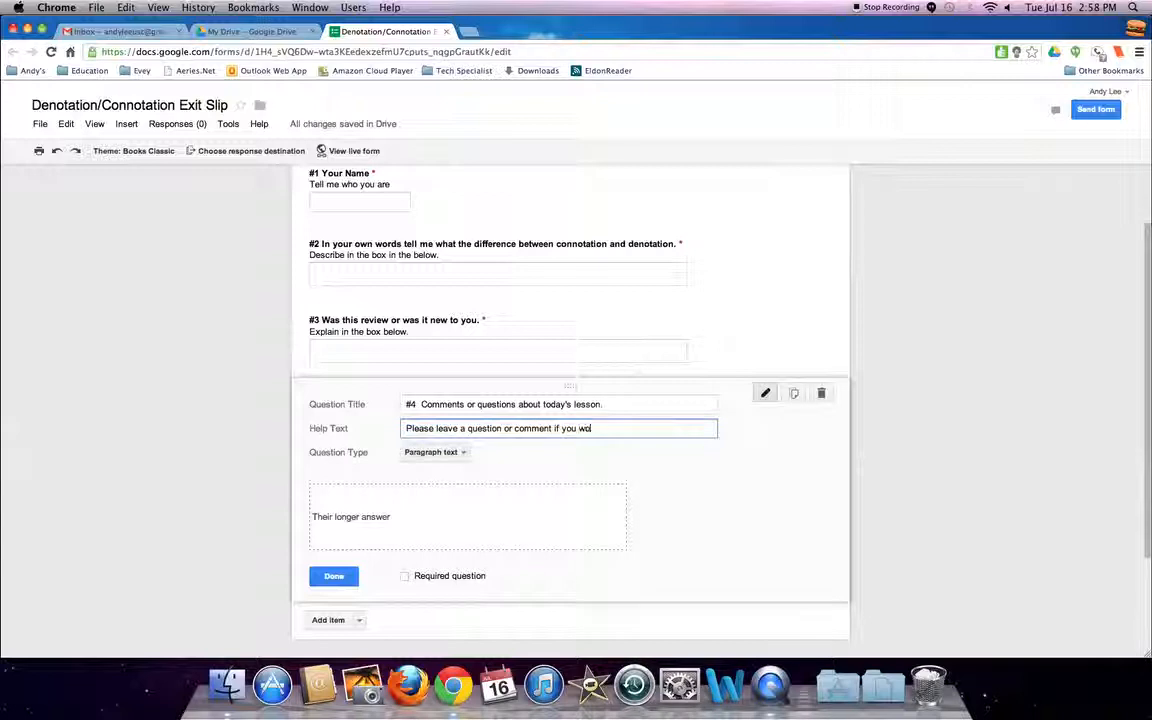
text(uld like more help.)
click(333, 577)
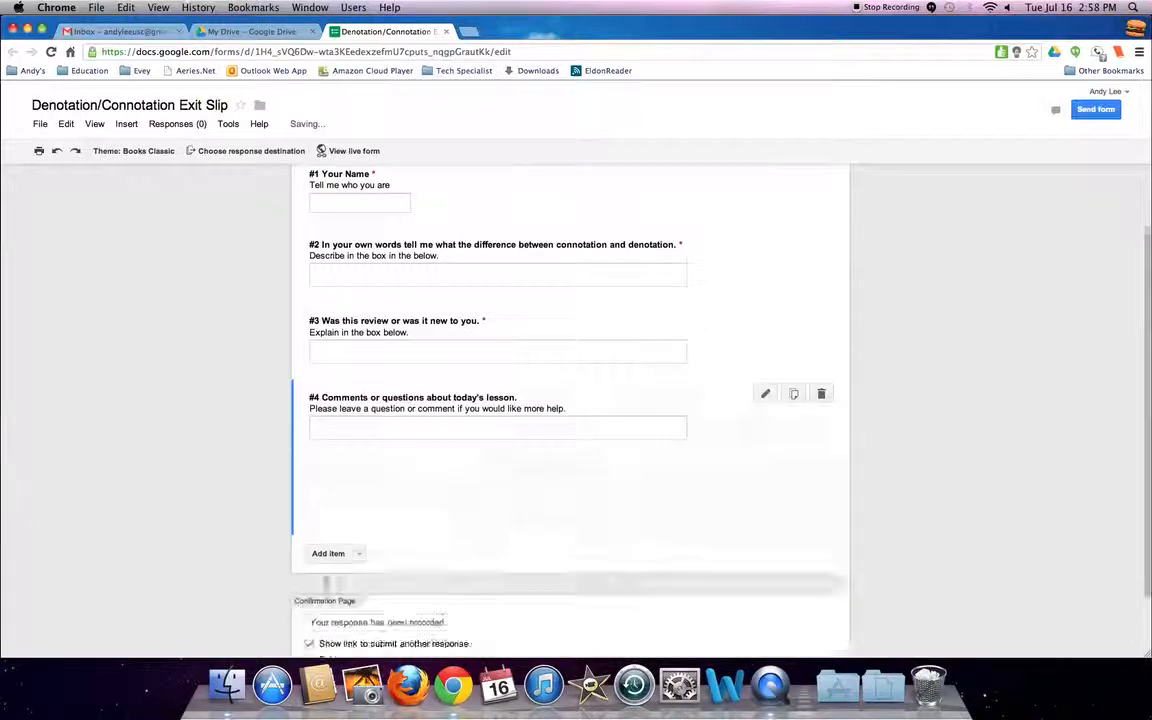
Open the live form and scroll through it to review the questions.
scroll(504, 548, up, 2)
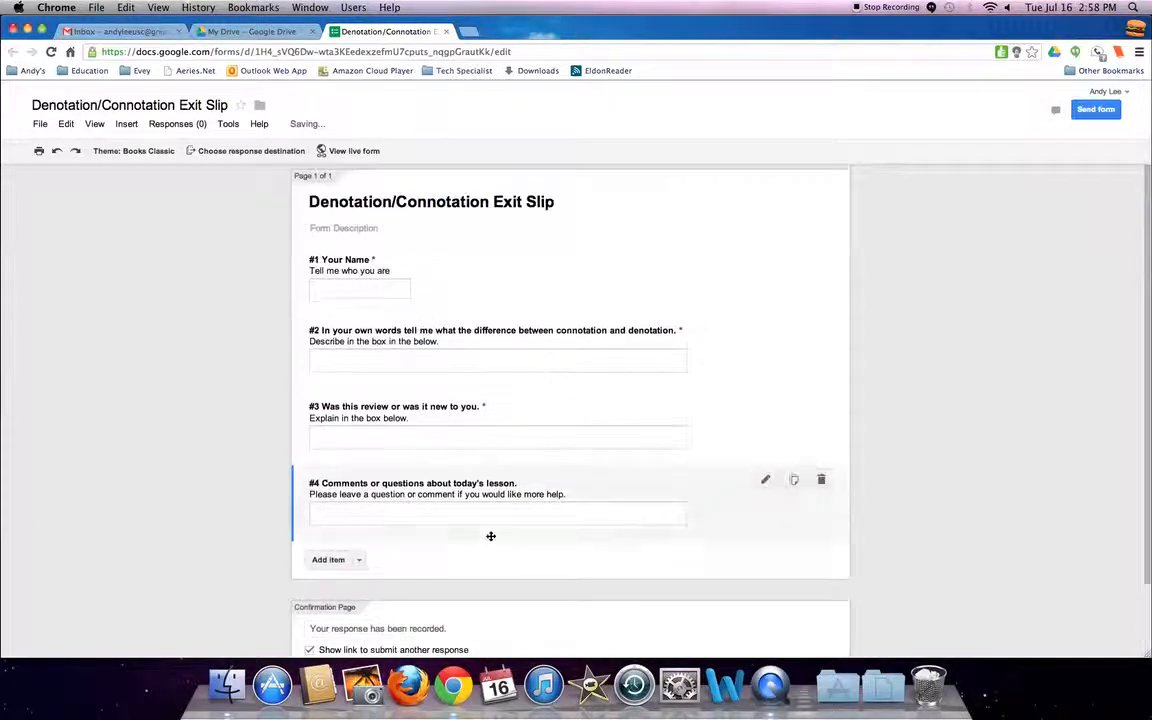
click(348, 153)
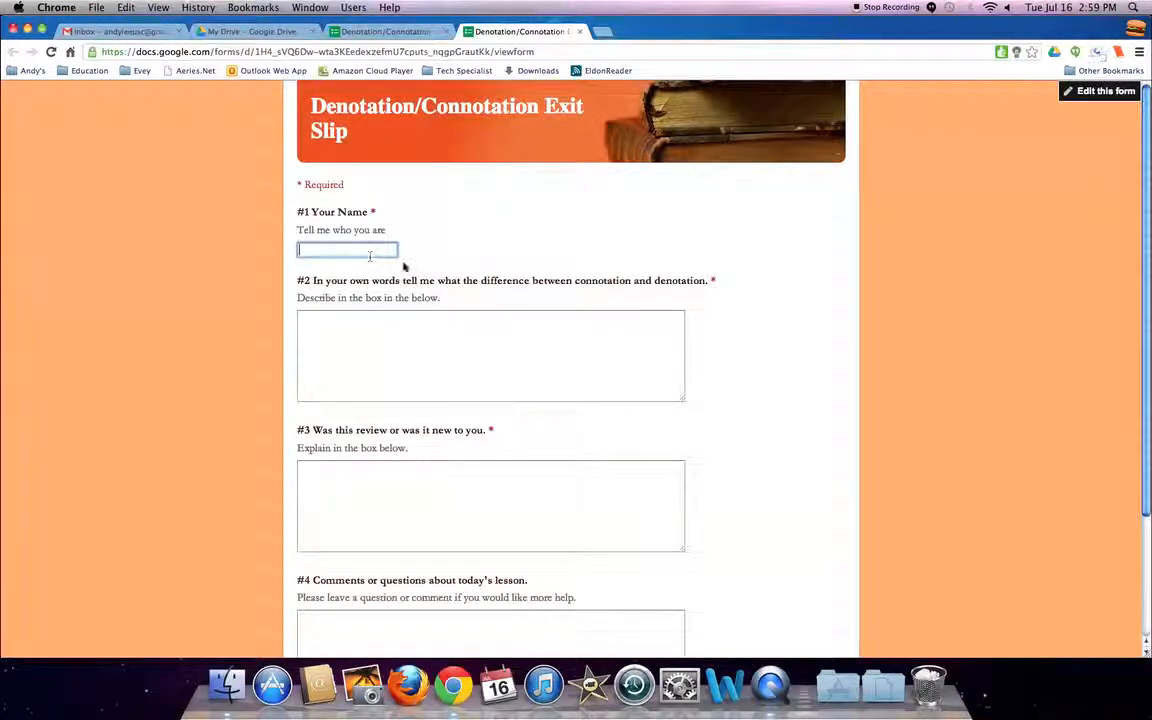
scroll(411, 268, down, 3)
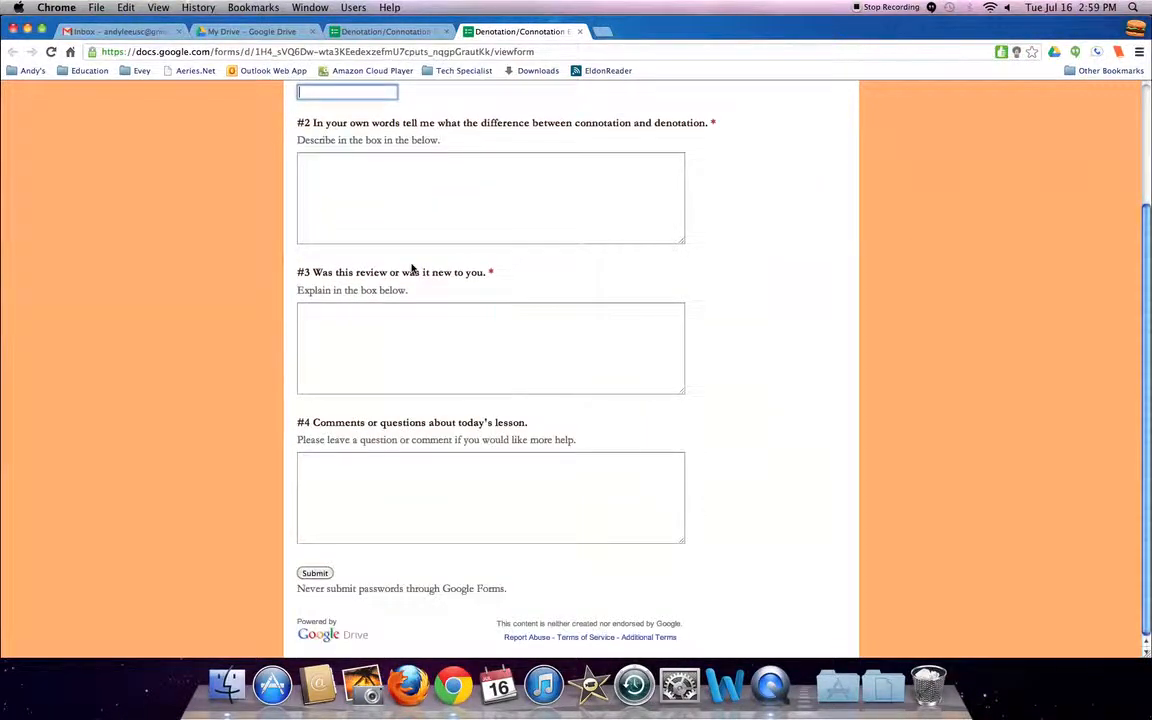
scroll(412, 268, up, 3)
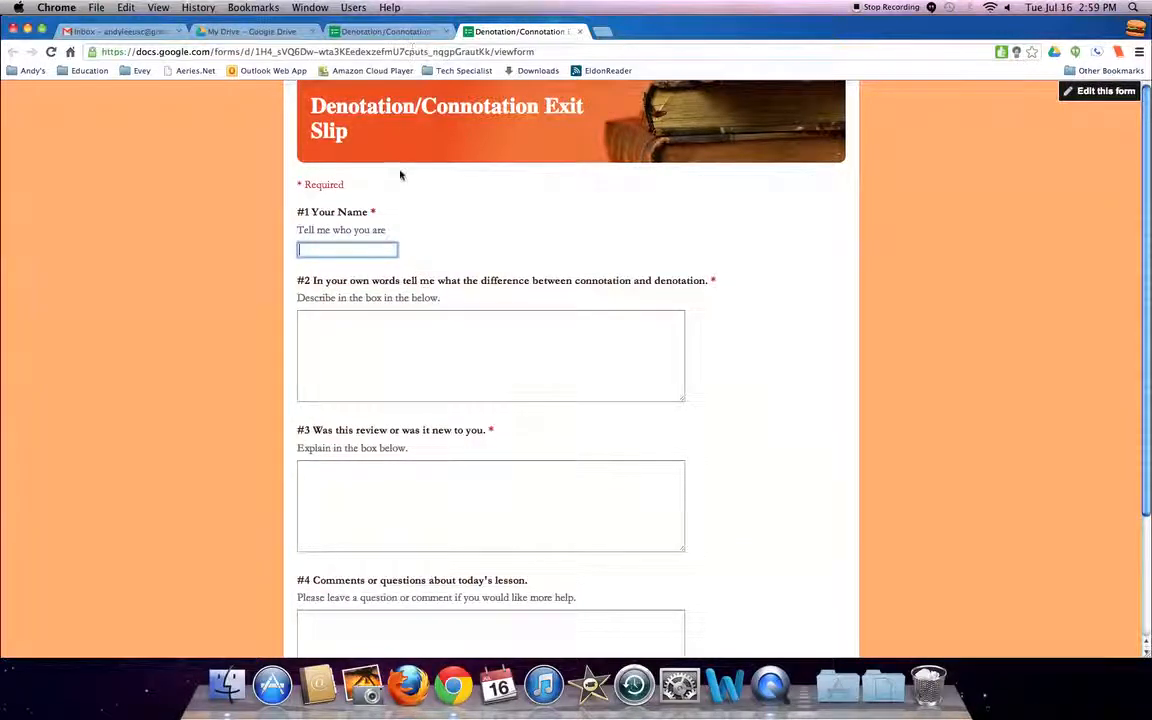
Copy the live form's web address.
click(230, 51)
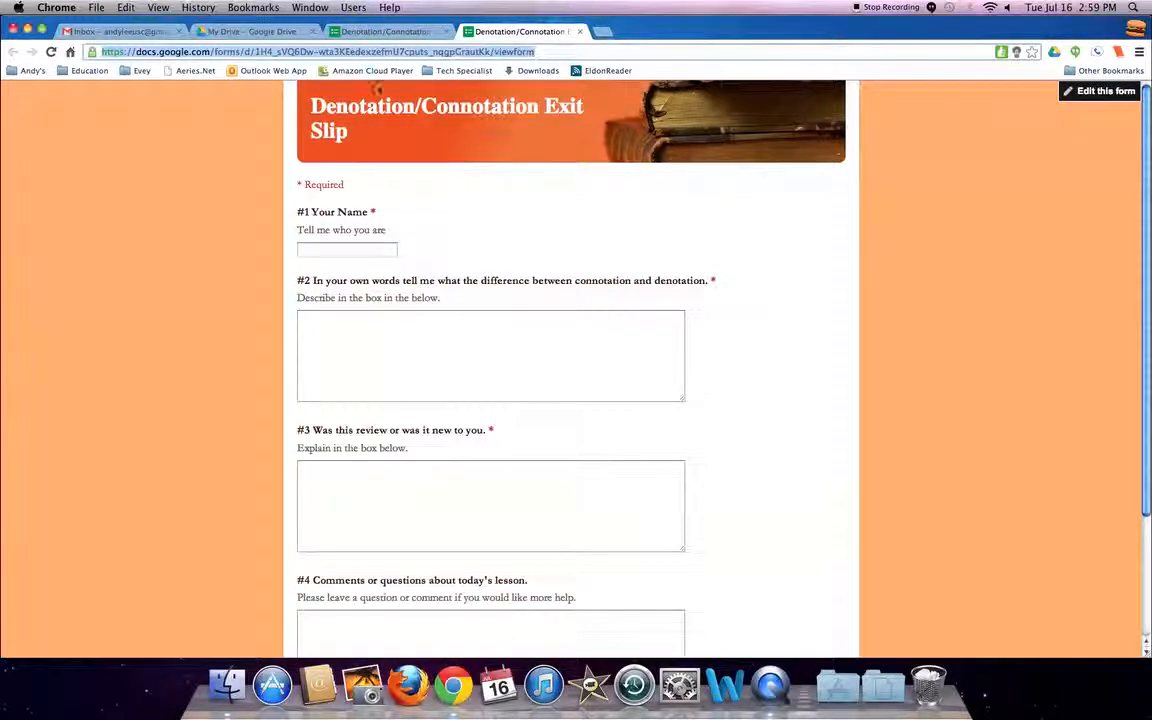
right_click(391, 52)
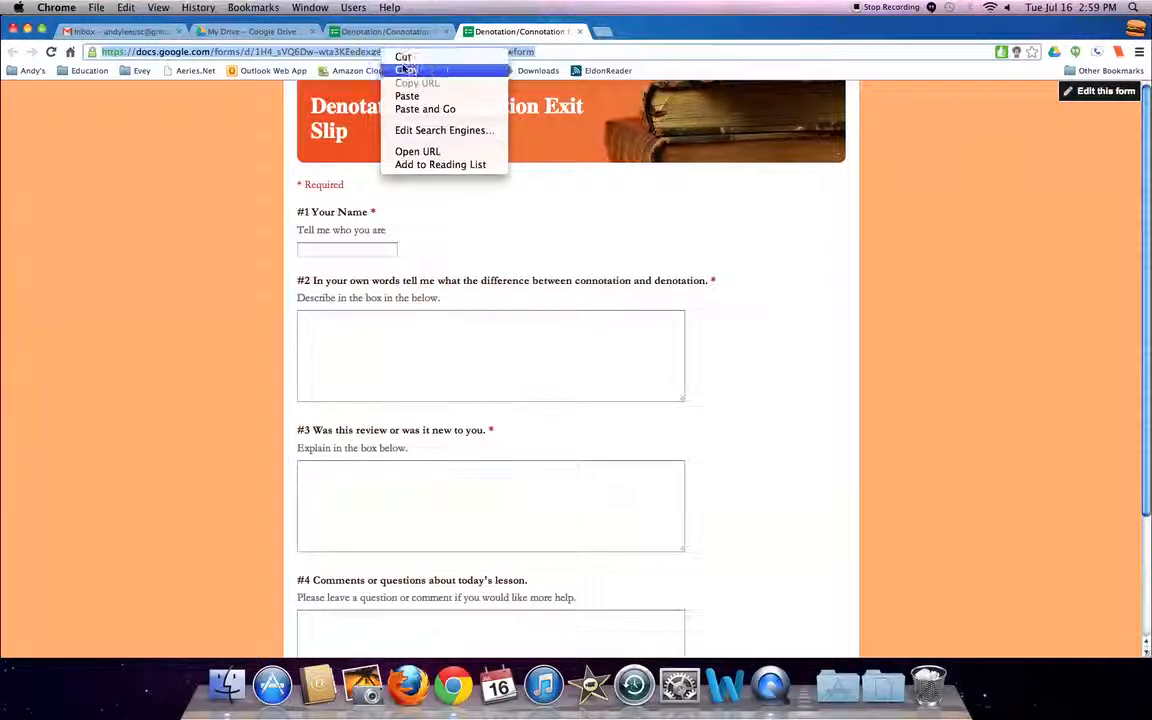
click(476, 67)
Open bitly.com in a new tab.
click(602, 33)
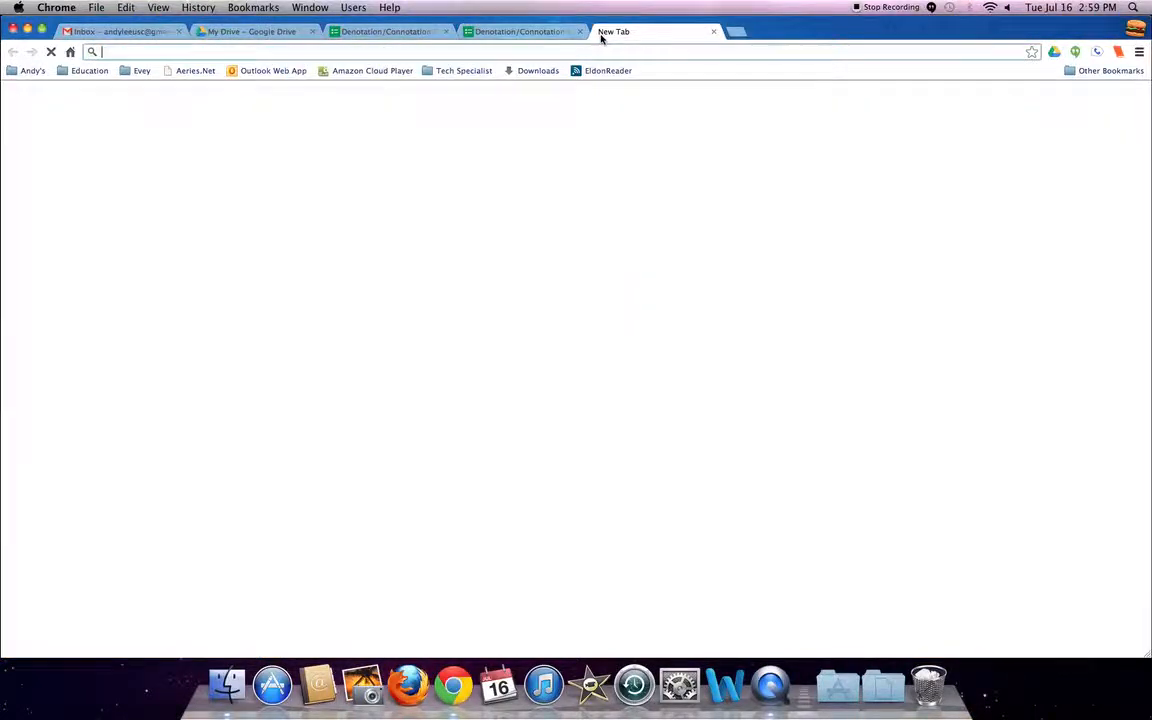
text(bitl)
key(Return)
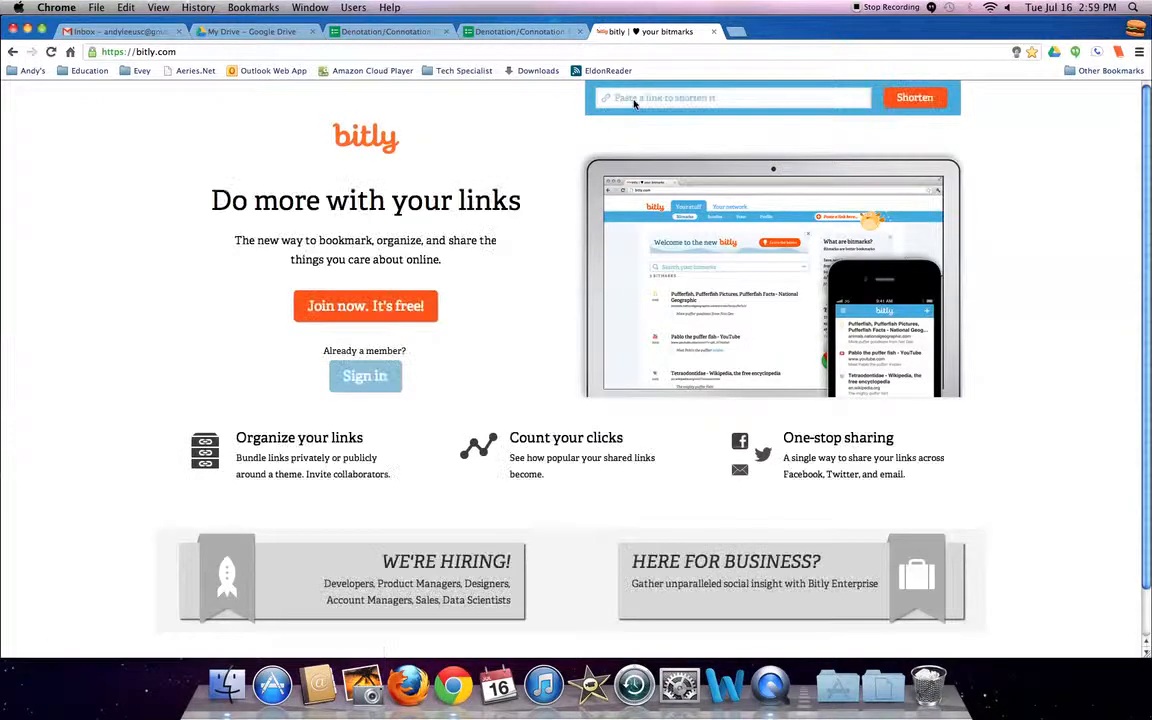
right_click(645, 97)
click(663, 166)
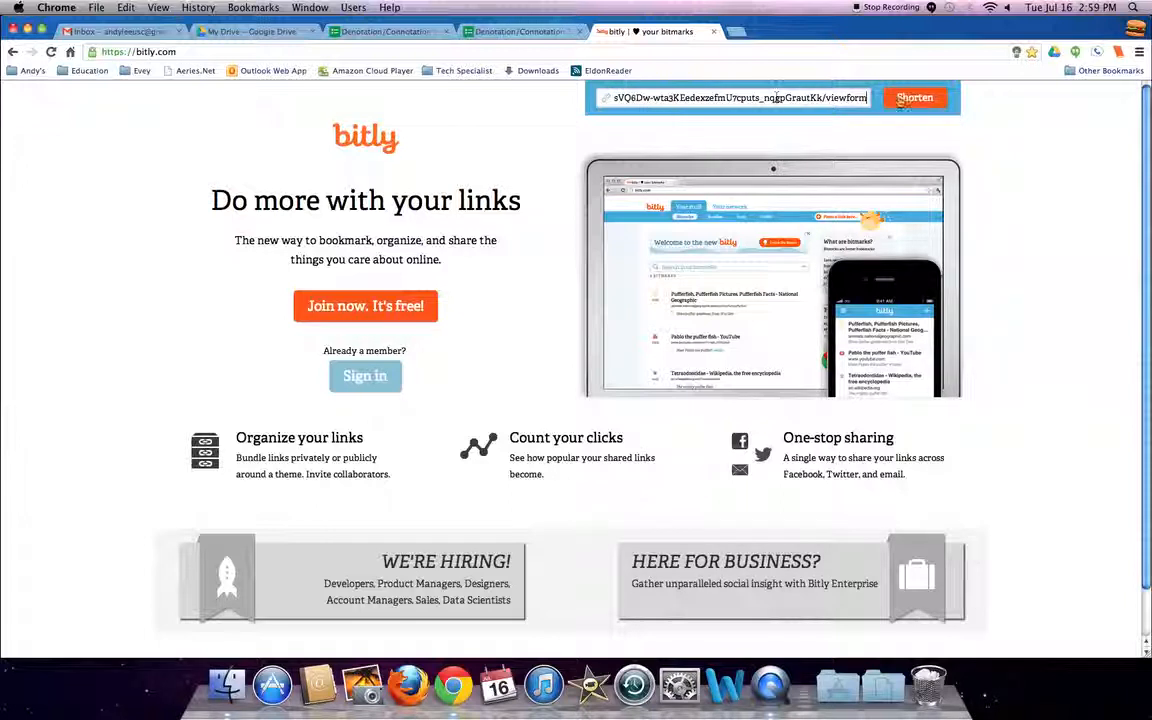
click(915, 98)
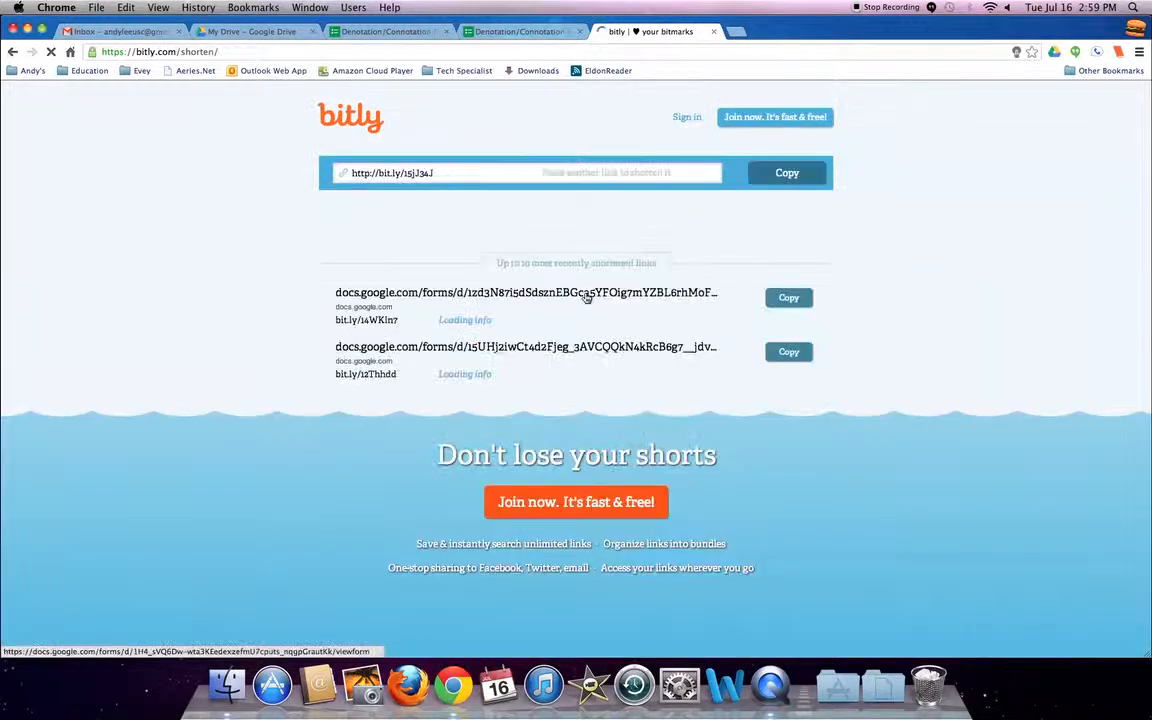
right_click(390, 173)
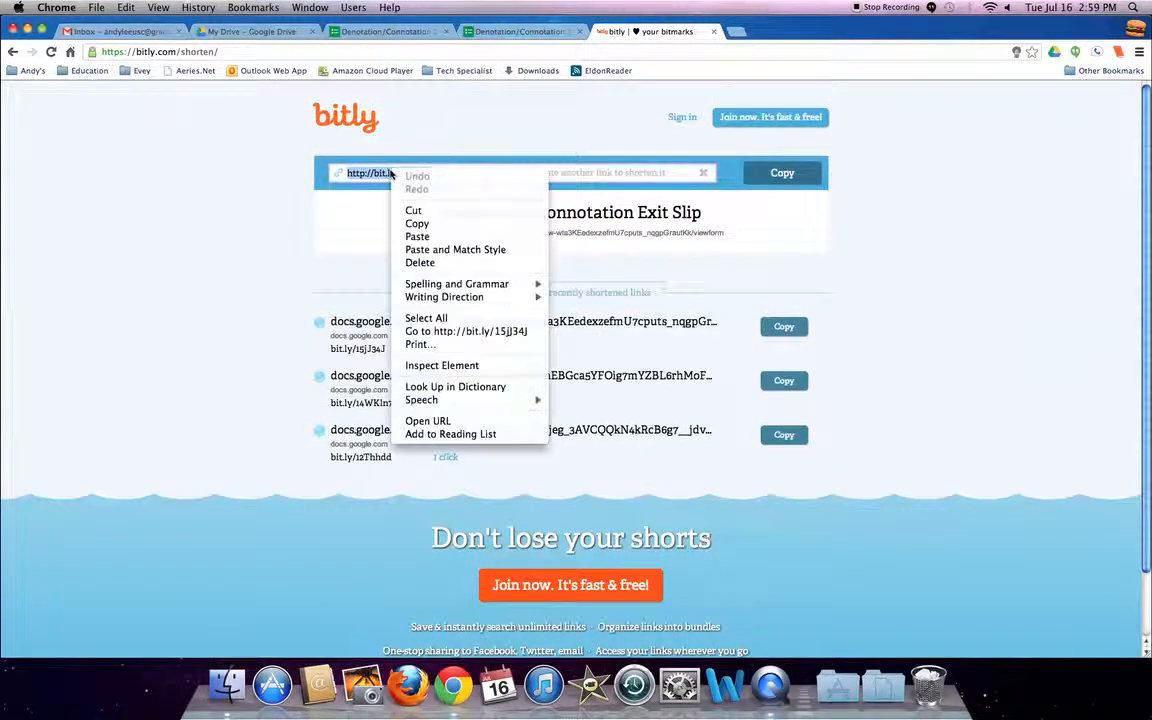
click(400, 224)
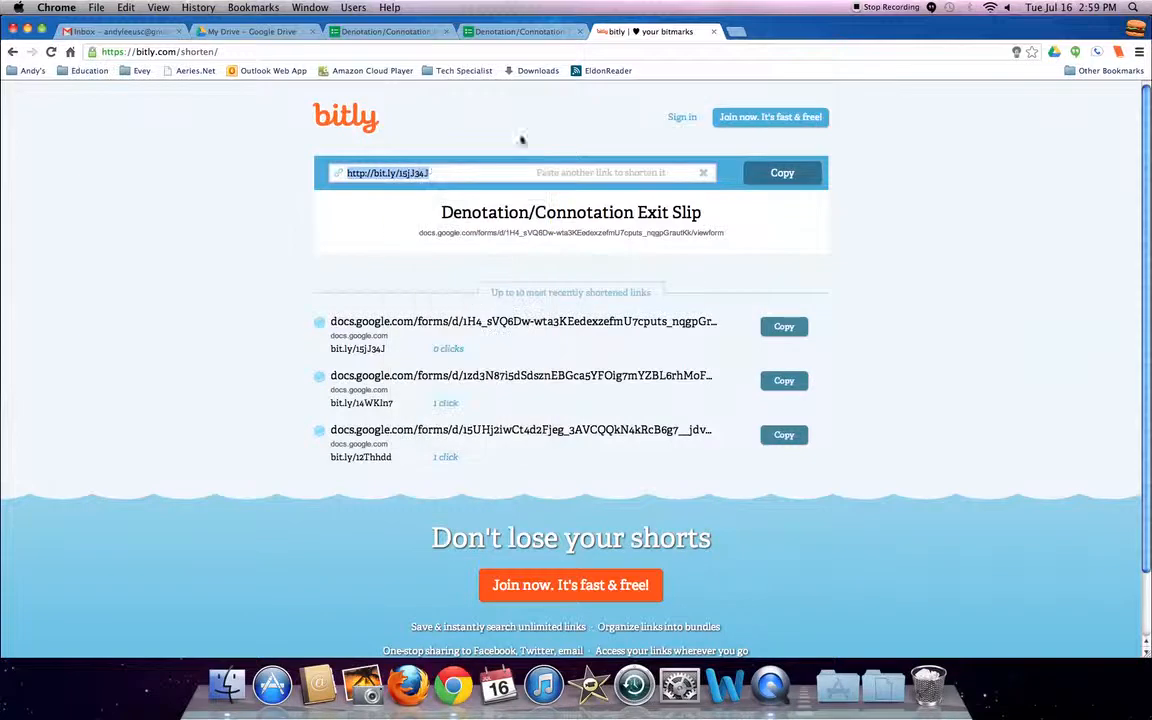
Return to the form editor and review the Send form dialog's sharing options, closing it without sending.
click(490, 37)
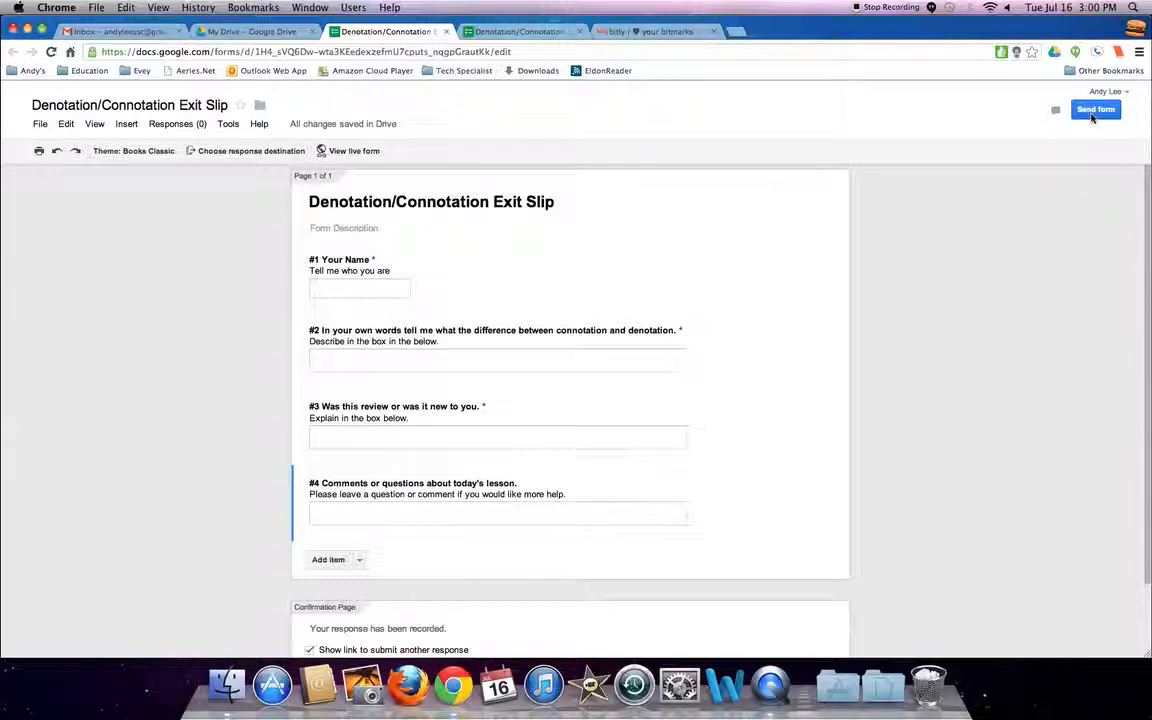
click(1094, 112)
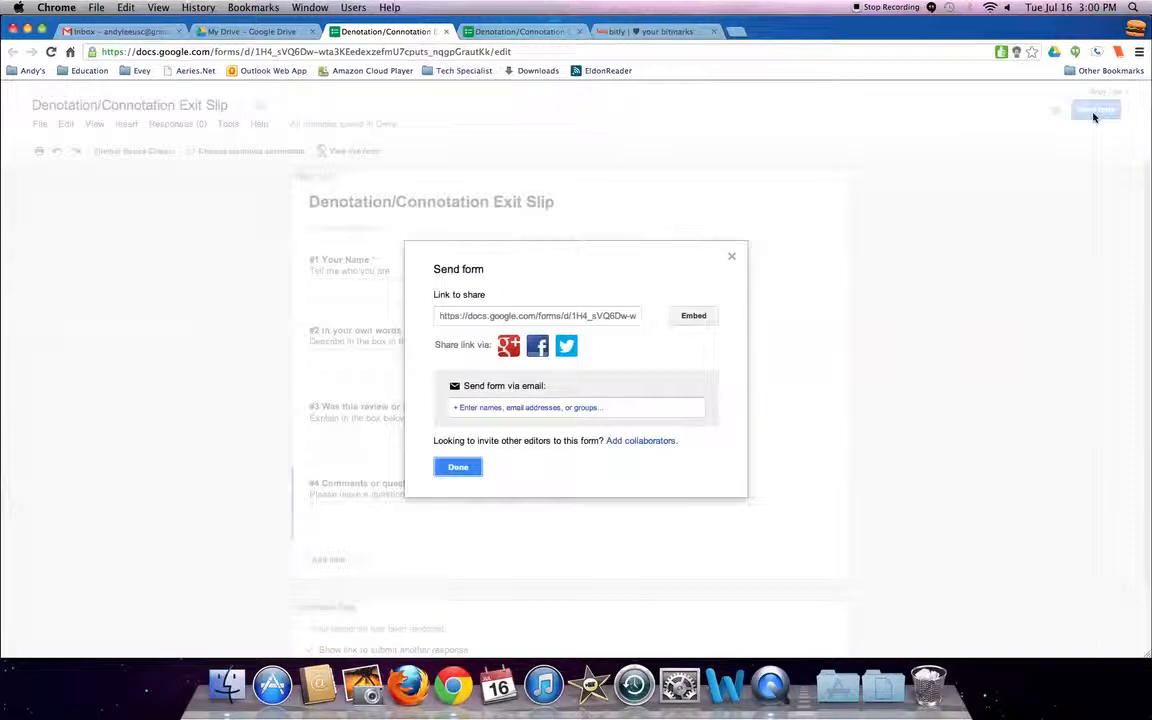
click(517, 412)
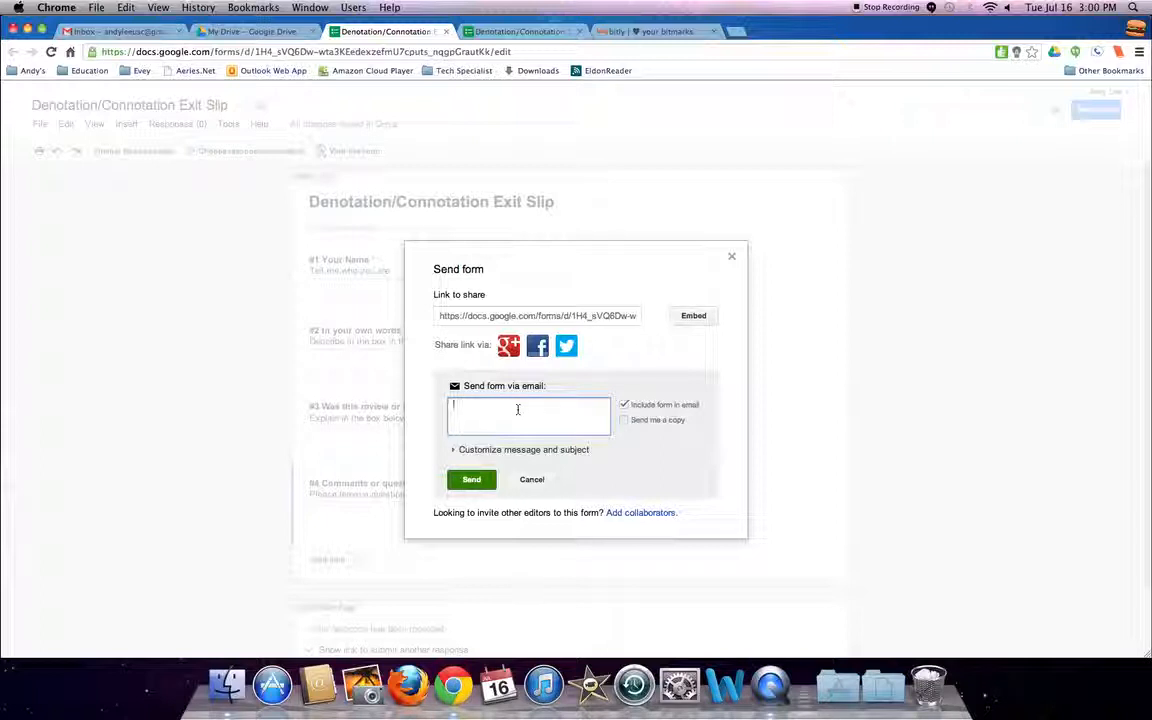
text(1)
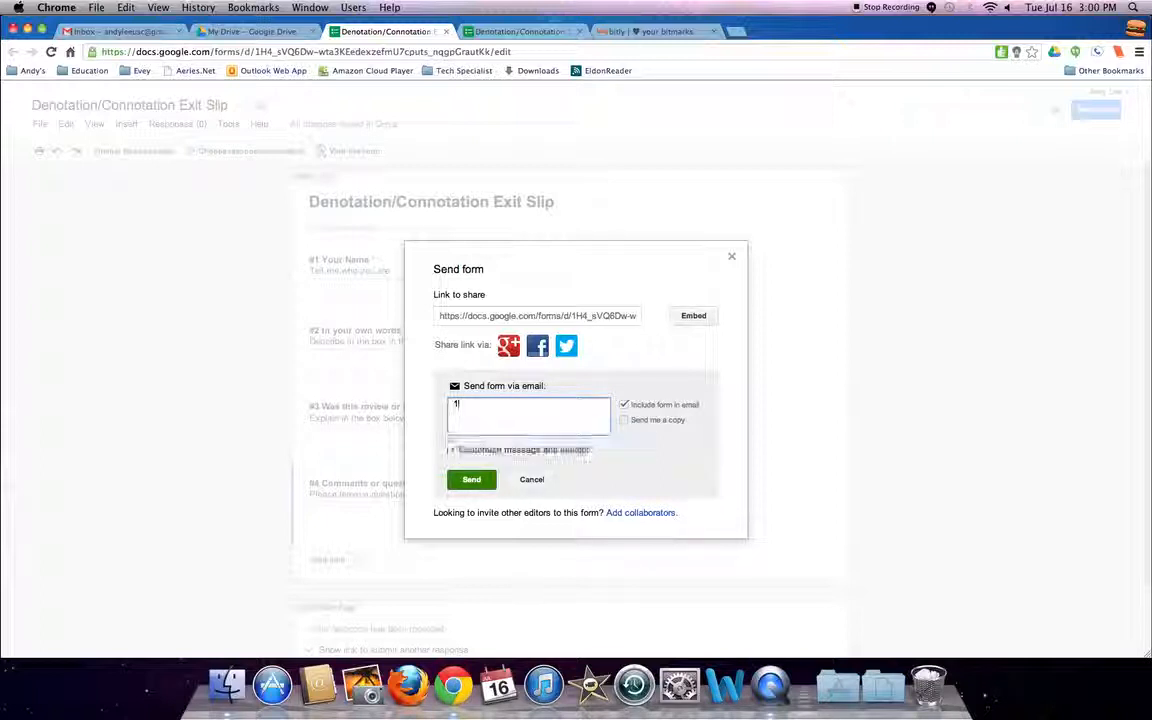
key(BackSpace)
click(530, 481)
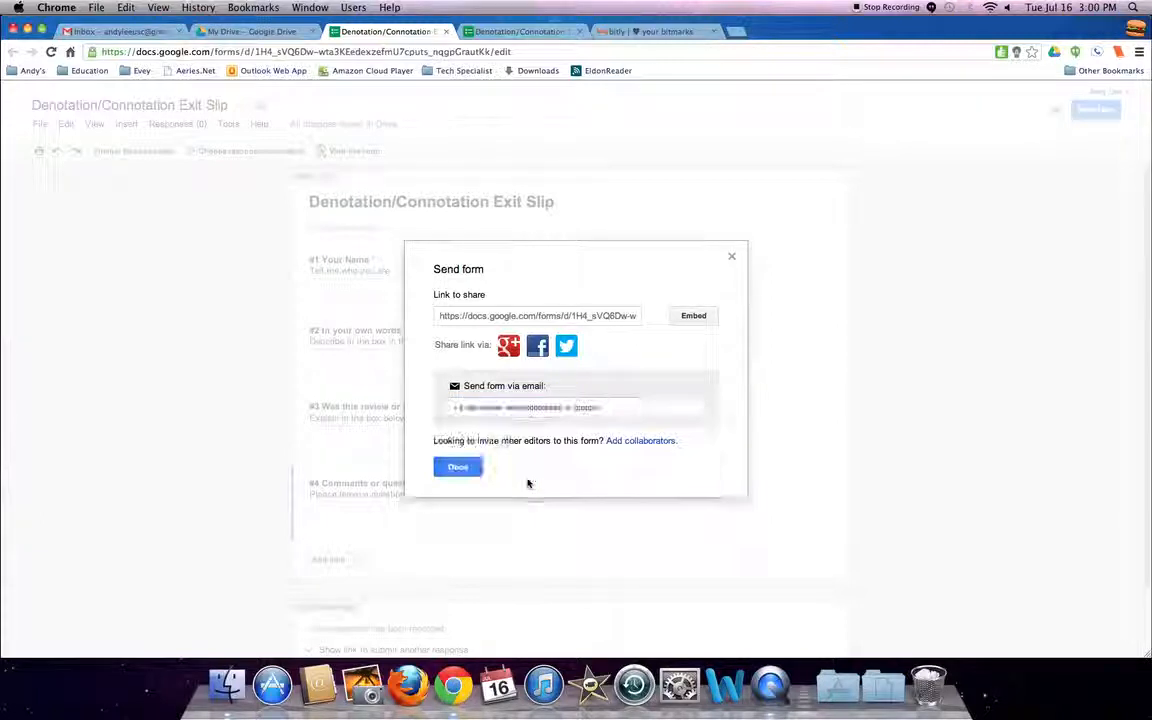
click(458, 466)
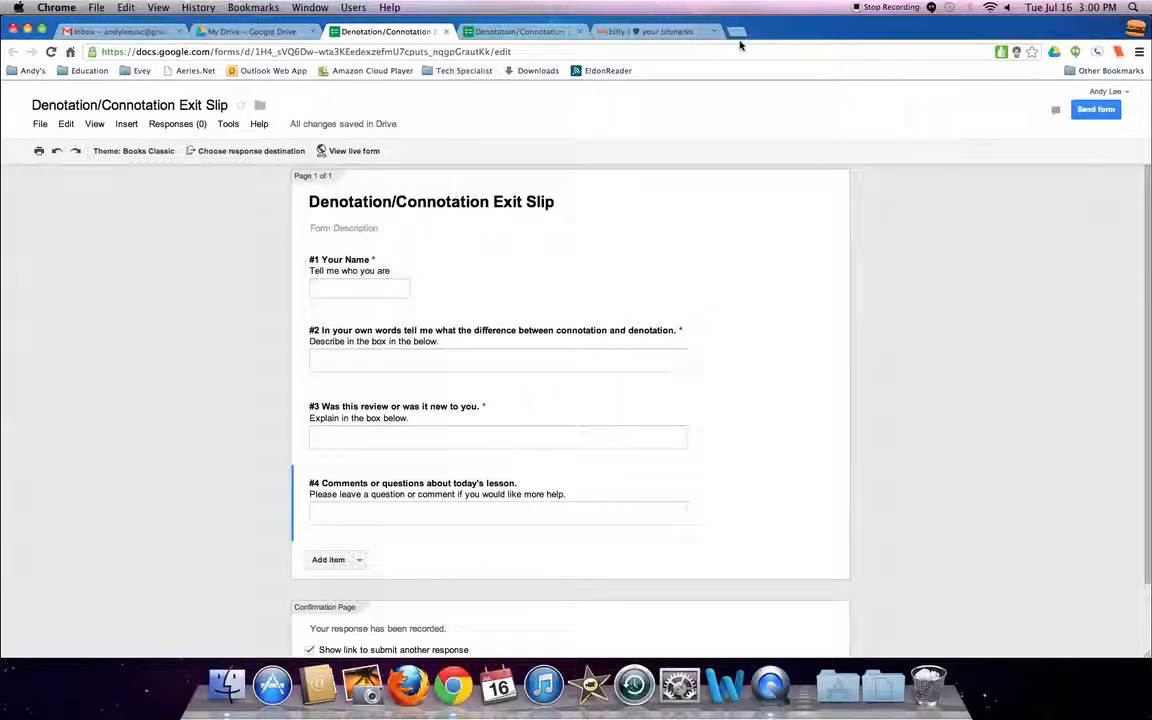
click(658, 34)
key(super+t)
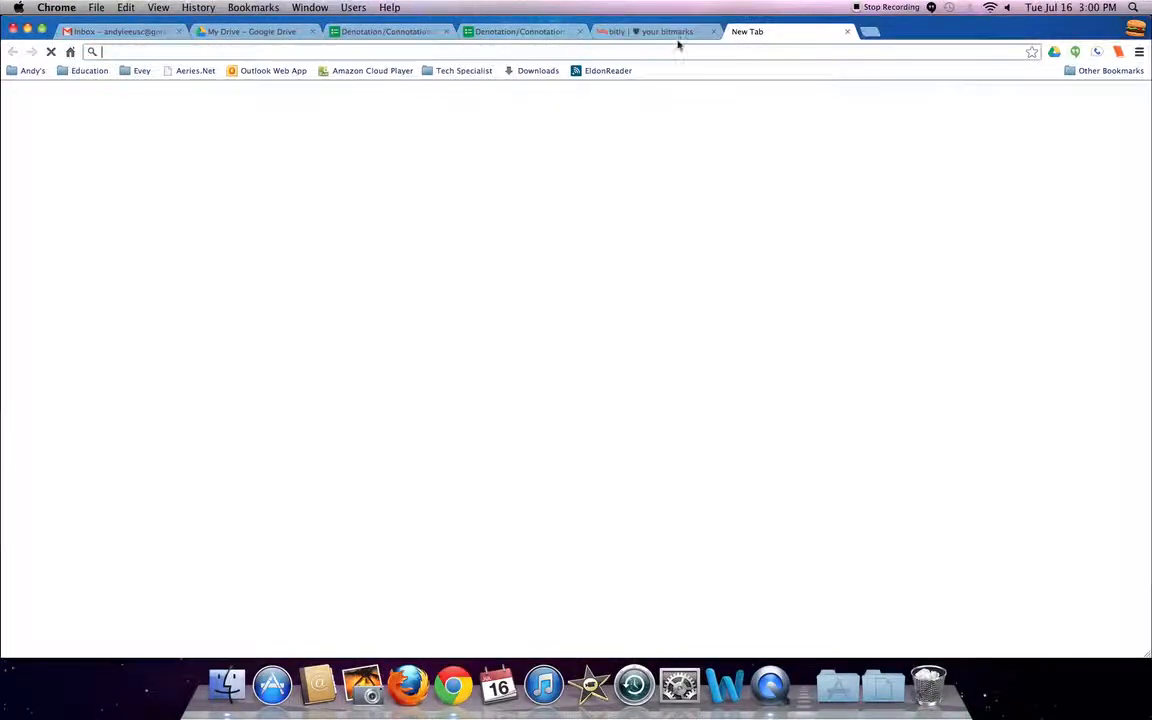
right_click(395, 51)
click(416, 95)
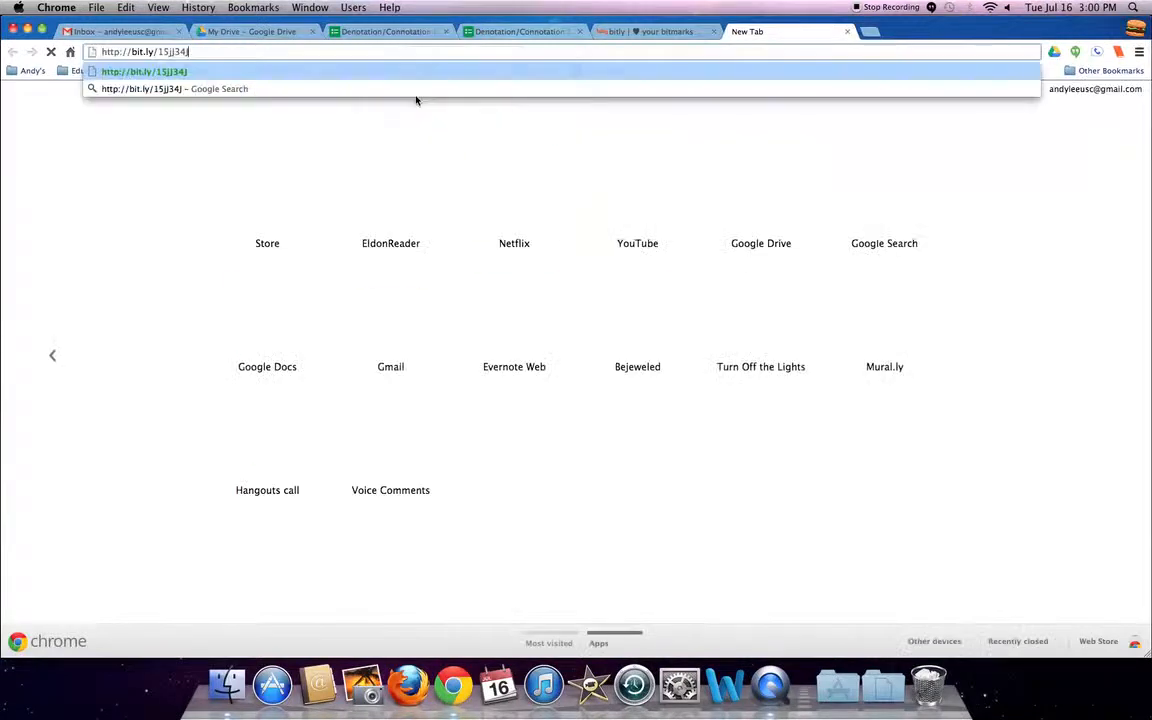
key(Return)
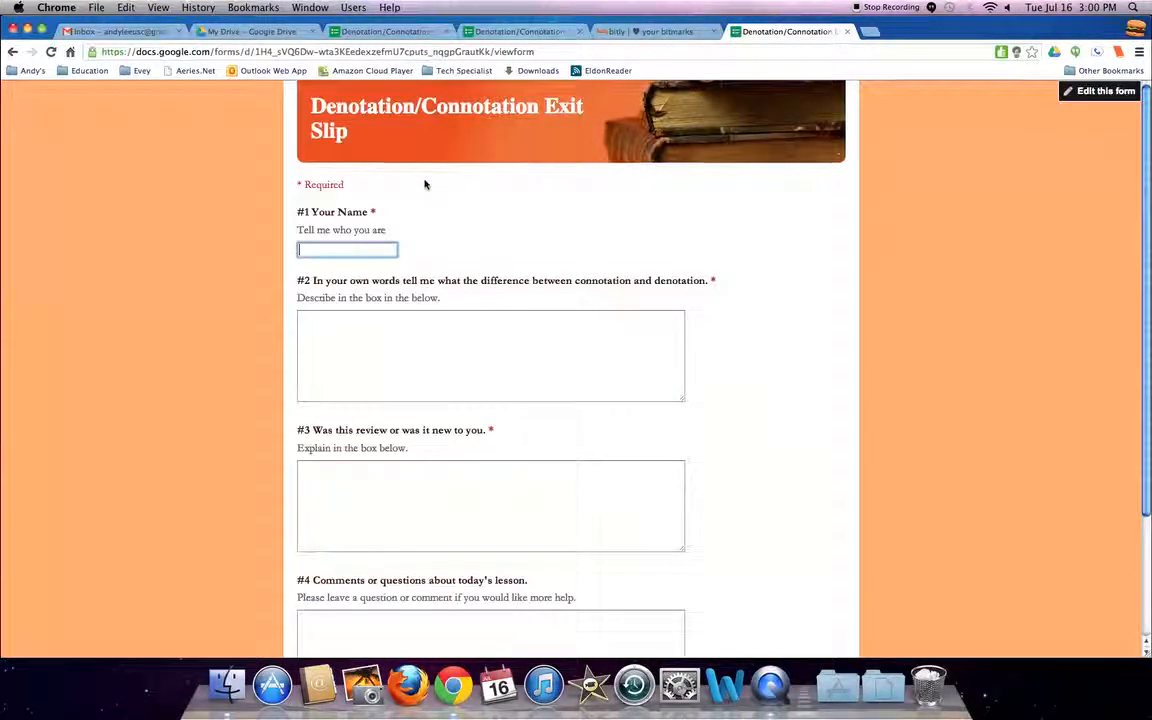
Enter a name in the test response and answer #2: Connotation is the connection a word has attached to it. And denotation is the dictionary definition.
key(Tab)
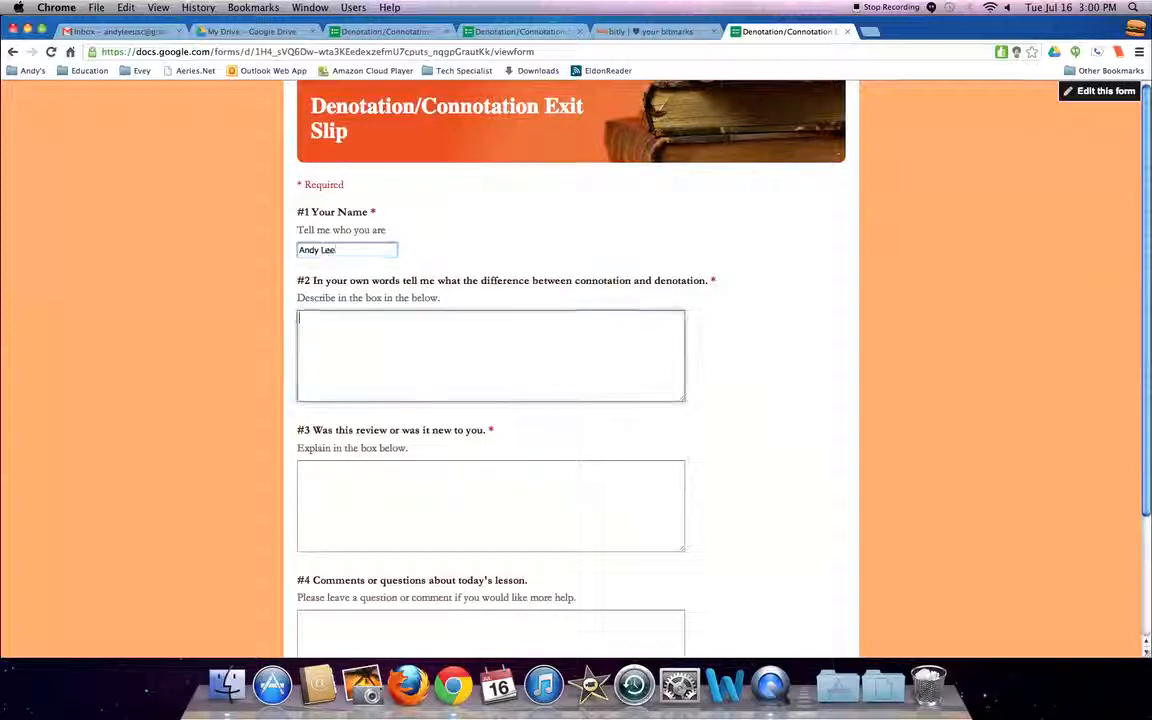
text(Connotation is the connectio)
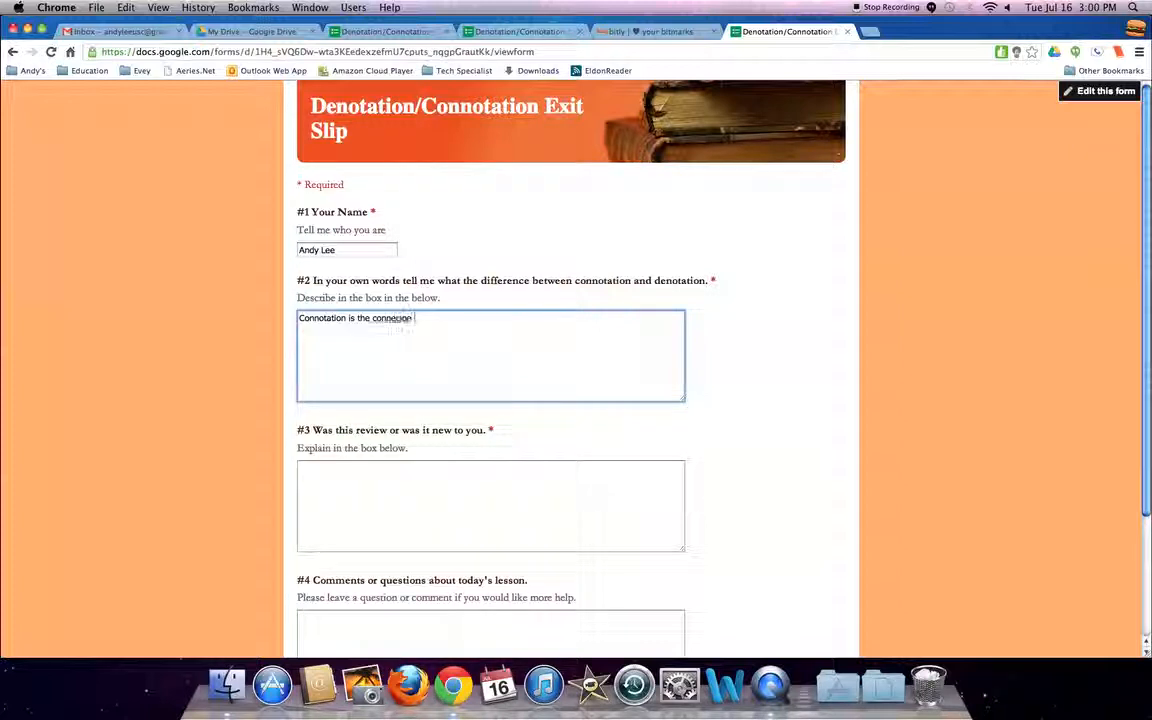
key(BackSpace)
text(n a word has)
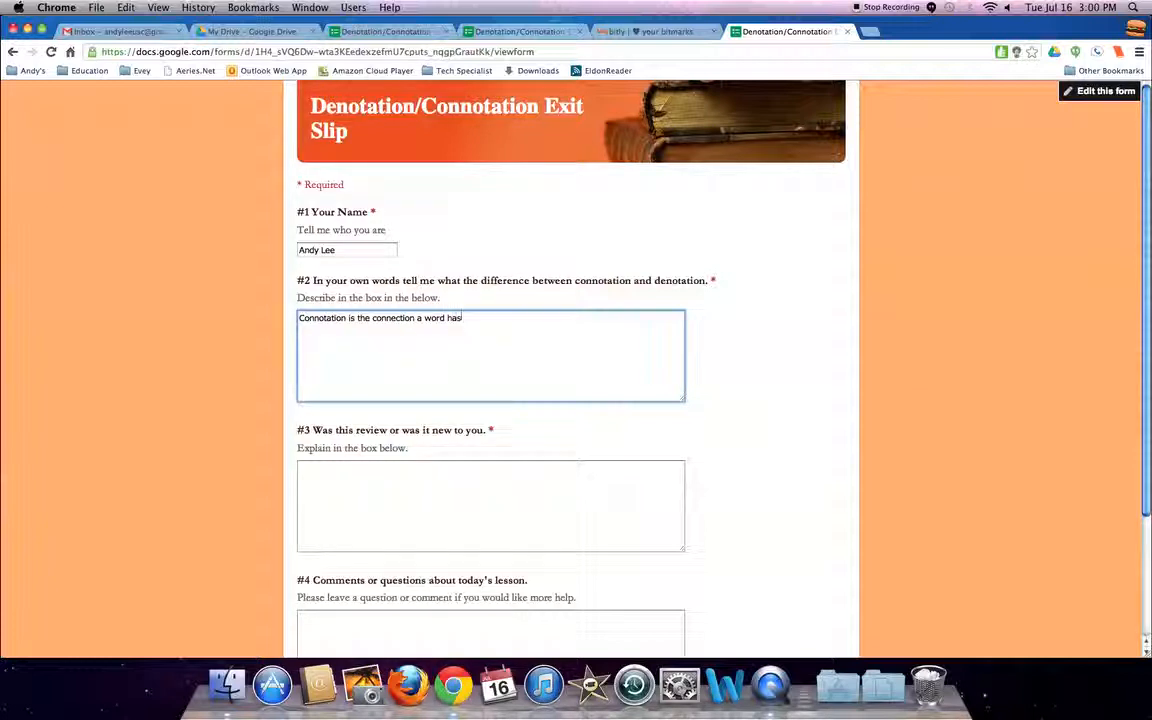
text( attached to it.  And denotati)
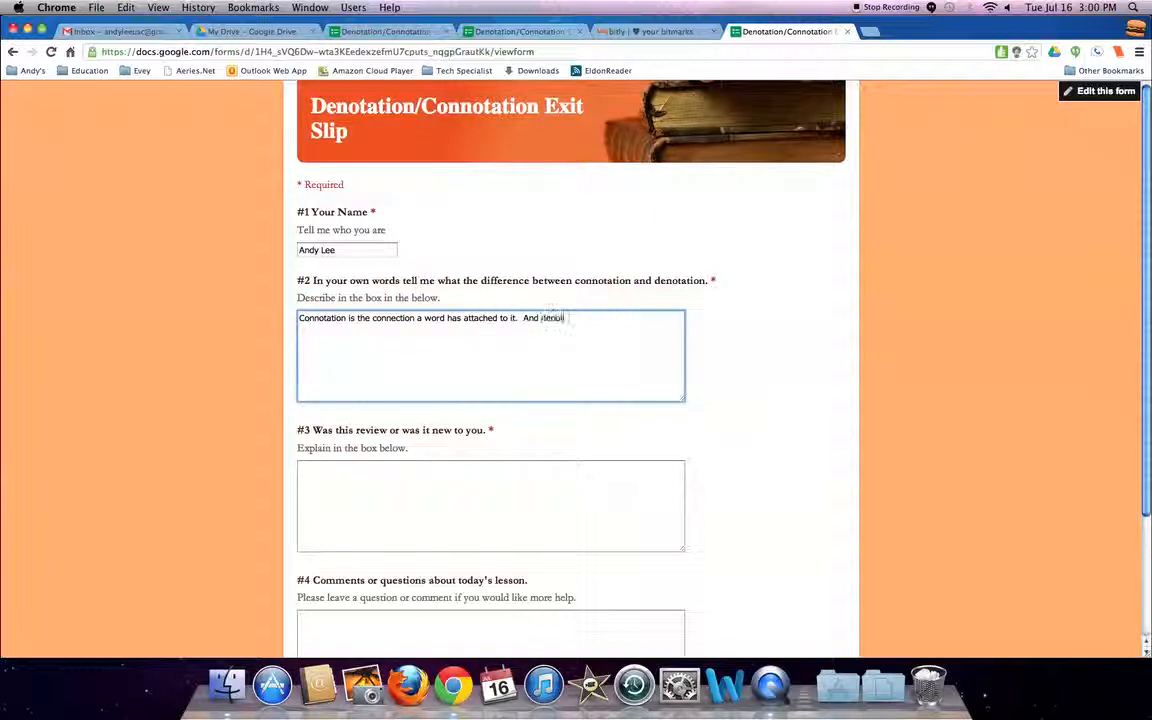
text(on is the dictionary definition.)
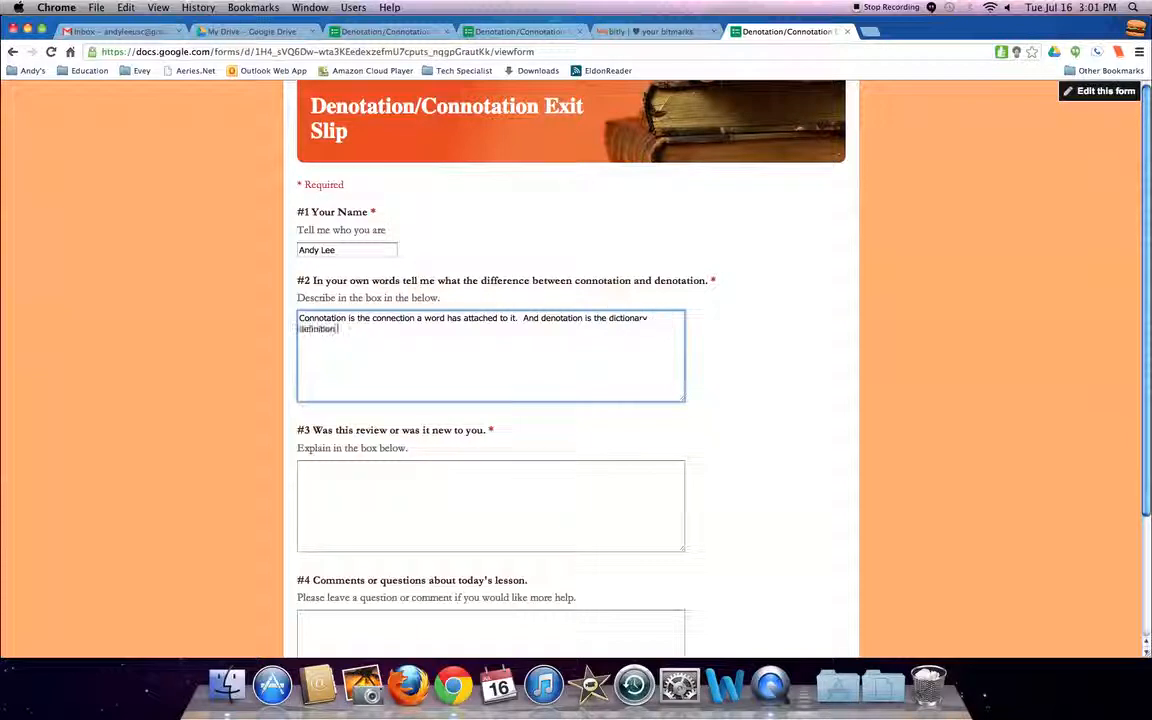
Answer question #3 with: This was review to me, but it was helpful still.
click(428, 472)
text(This was review )
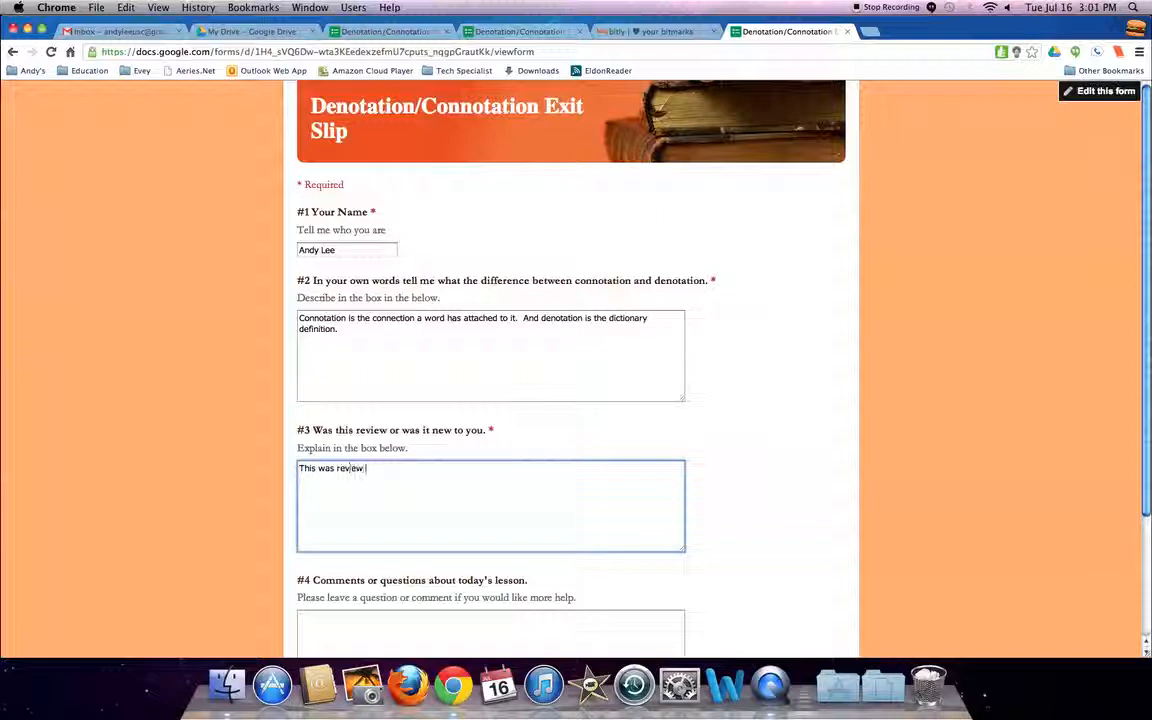
text(to me. but it was helpful still.)
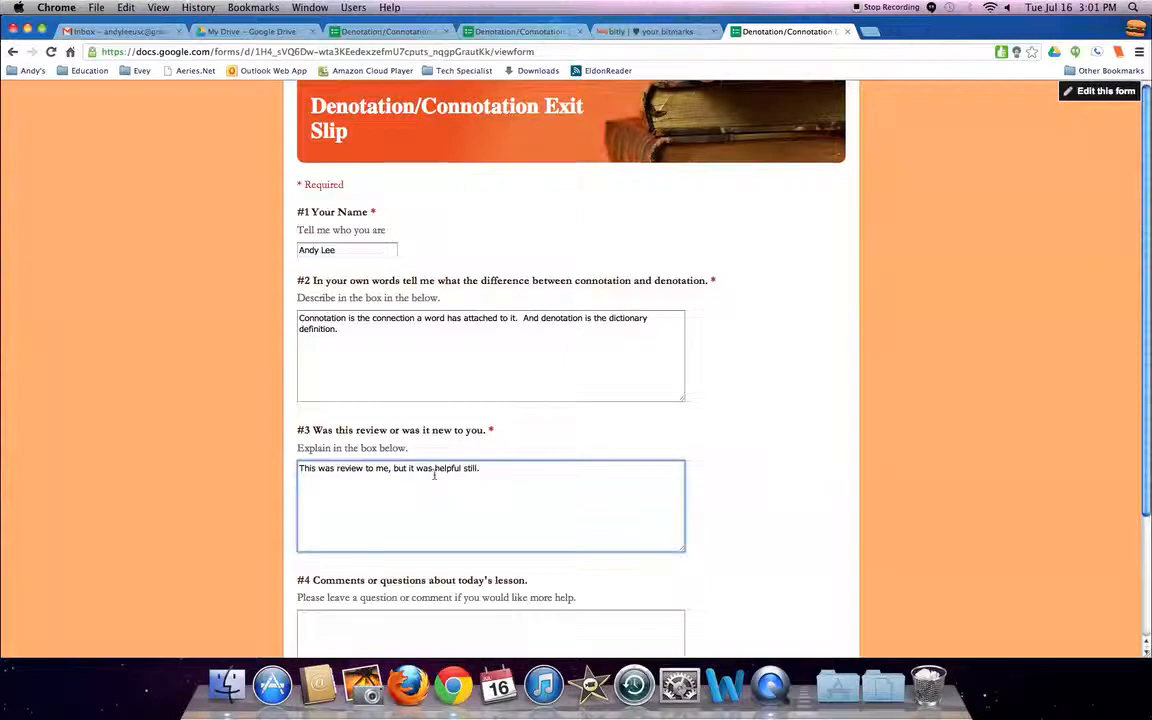
Answer question #4 with: Could we go deeper and maybe have a few exercises to figure out the connotations of words.
scroll(378, 578, down, 1)
click(378, 612)
text(Coold we bo deeper and )
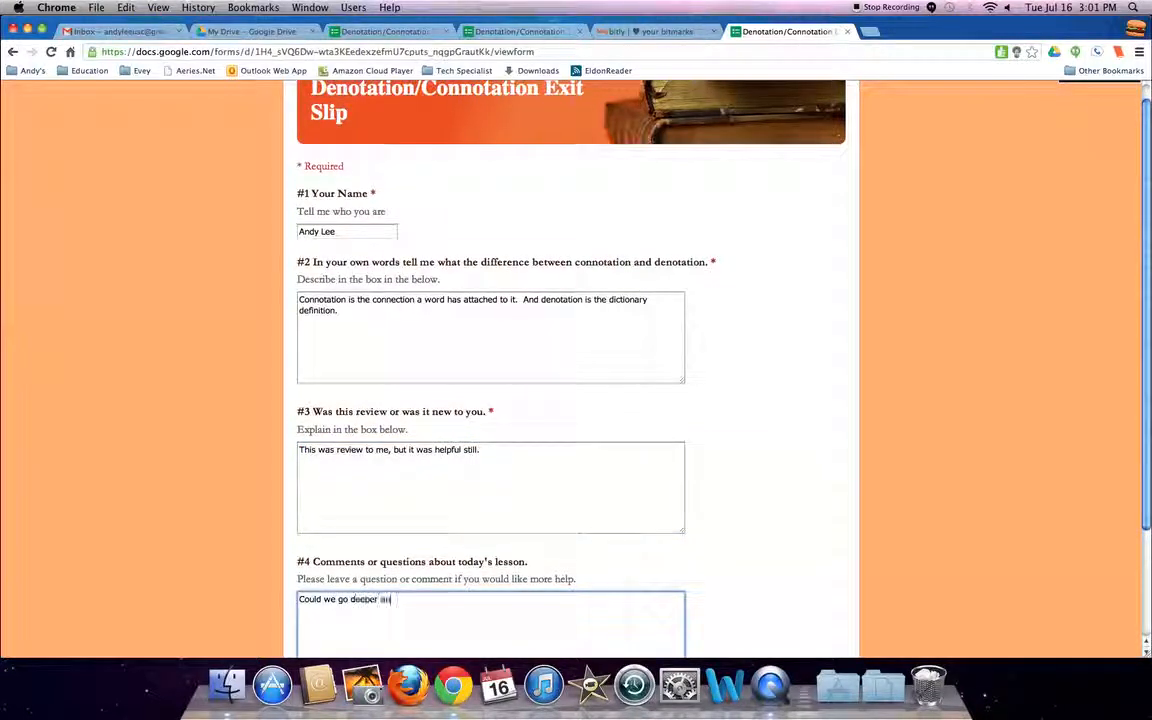
text(maybe have a few exercises to figure out the c)
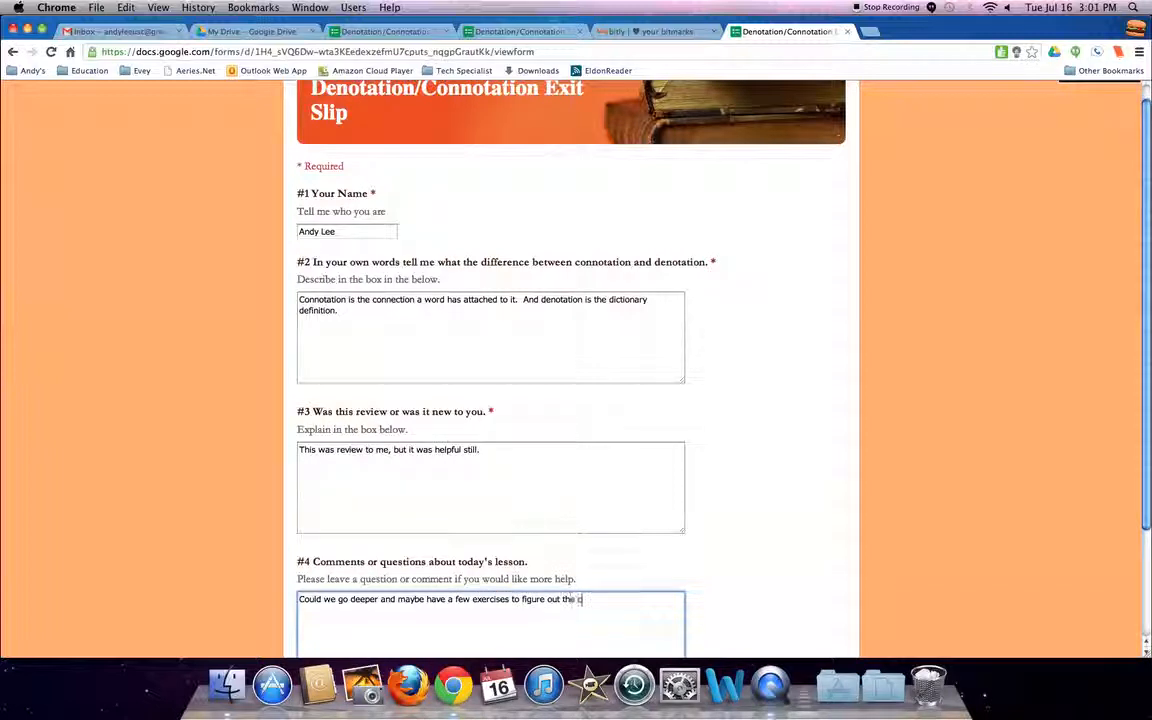
text(onotatio)
key(BackSpace)
key(BackSpace)
key(BackSpace)
key(BackSpace)
text(notations of wor)
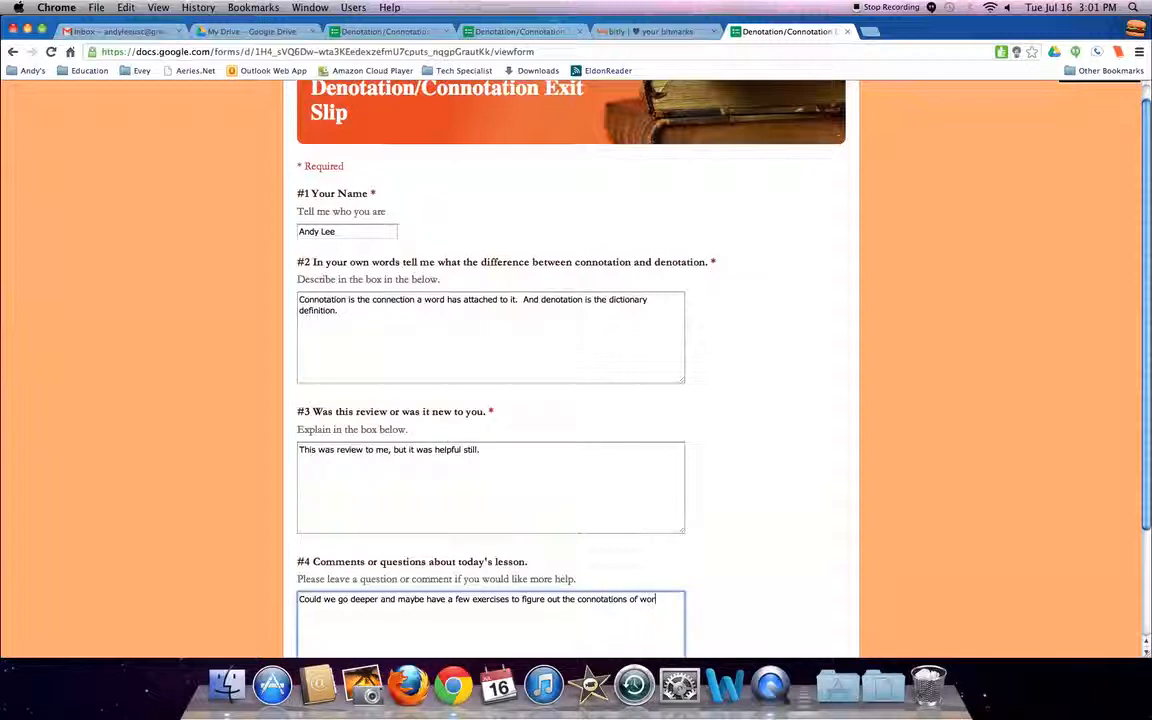
text(ds .)
Submit the test response and start another blank response to the form.
scroll(237, 560, down, 3)
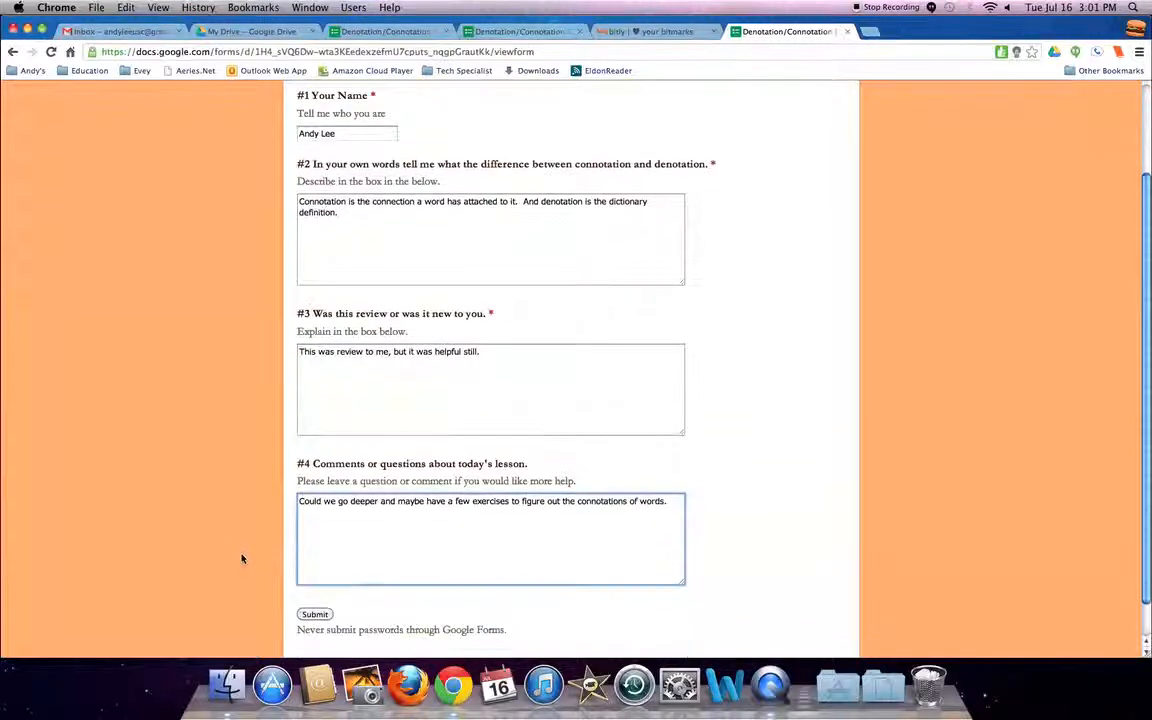
click(316, 573)
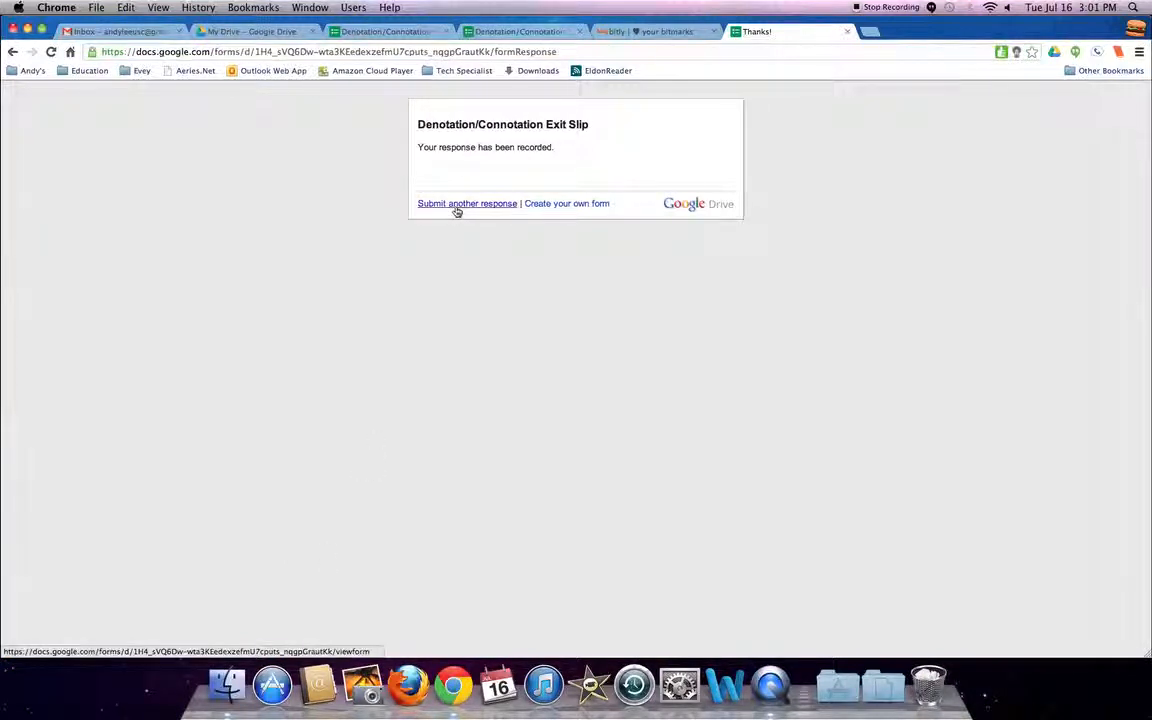
click(456, 208)
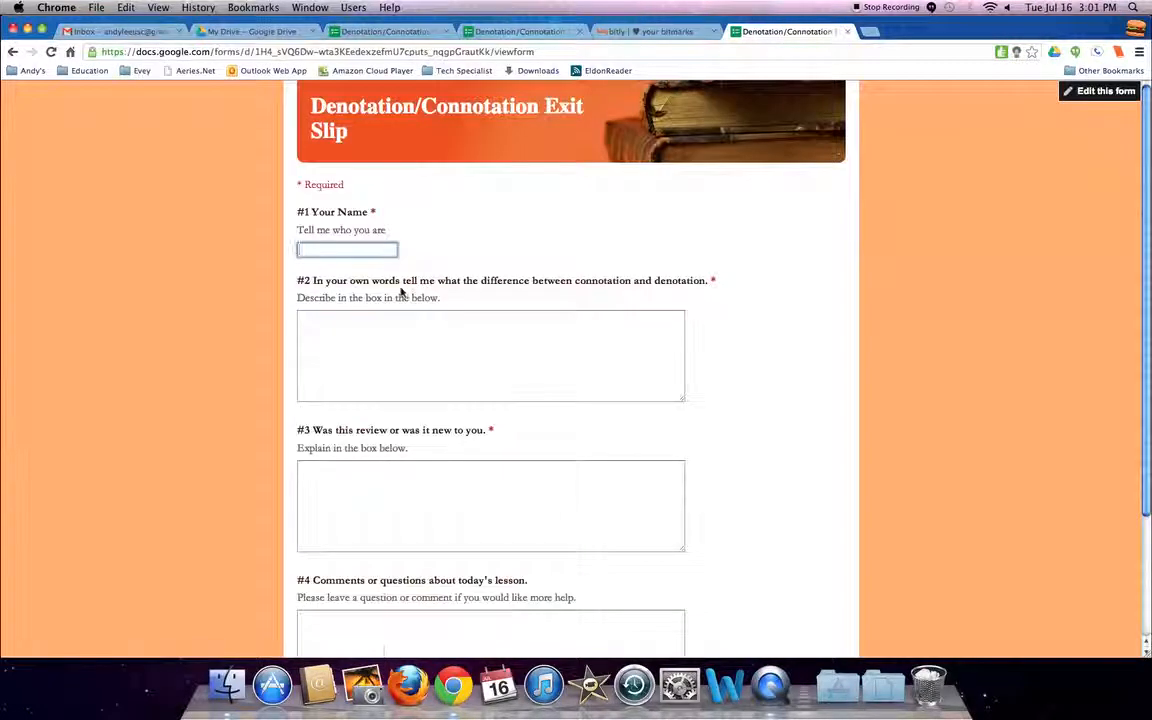
scroll(402, 292, down, 3)
scroll(425, 320, up, 3)
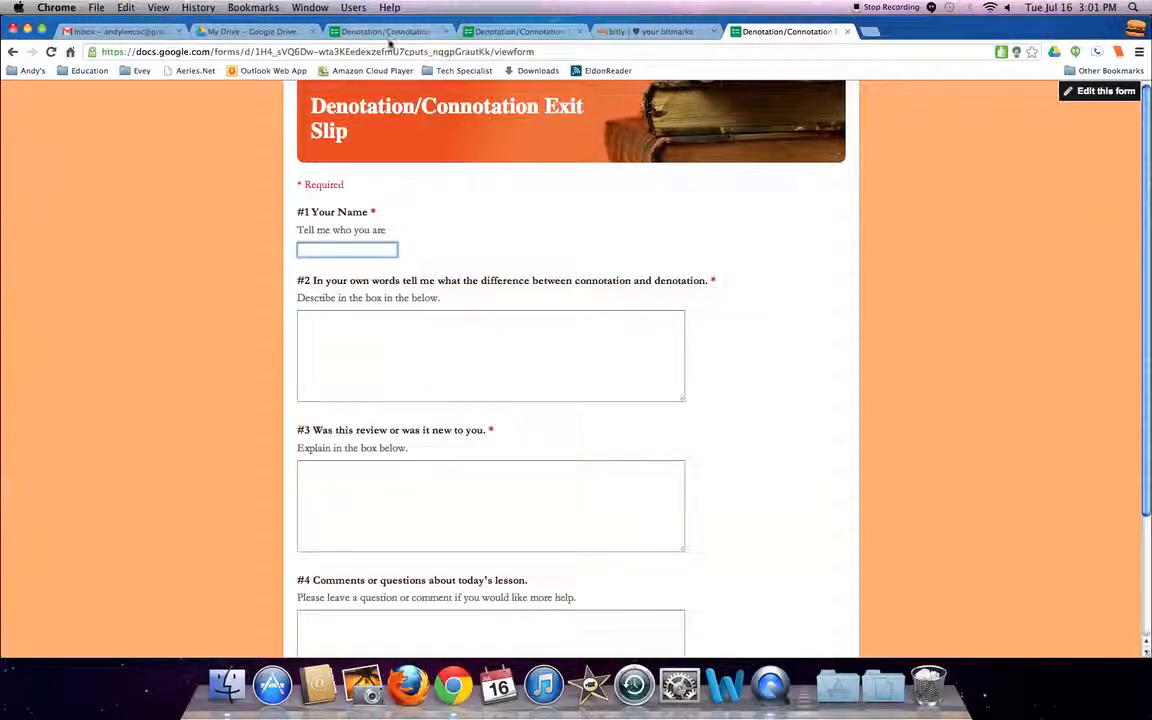
In the form editor, set the response destination to a new spreadsheet and open the responses.
click(391, 33)
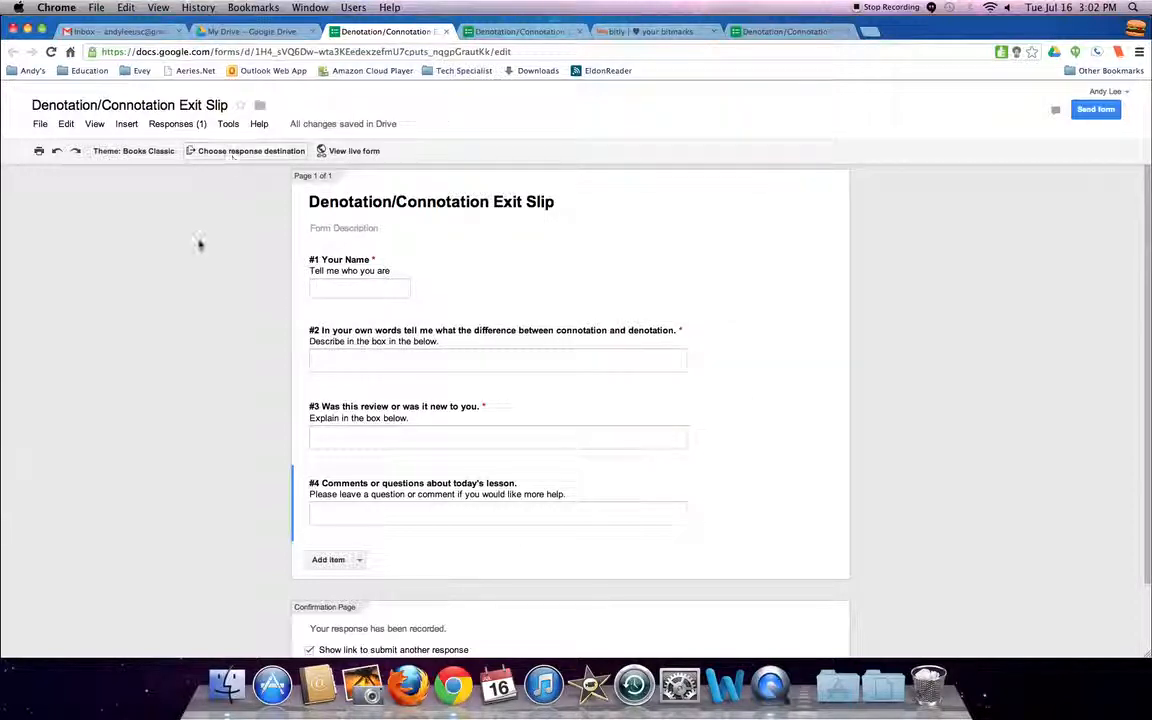
click(234, 152)
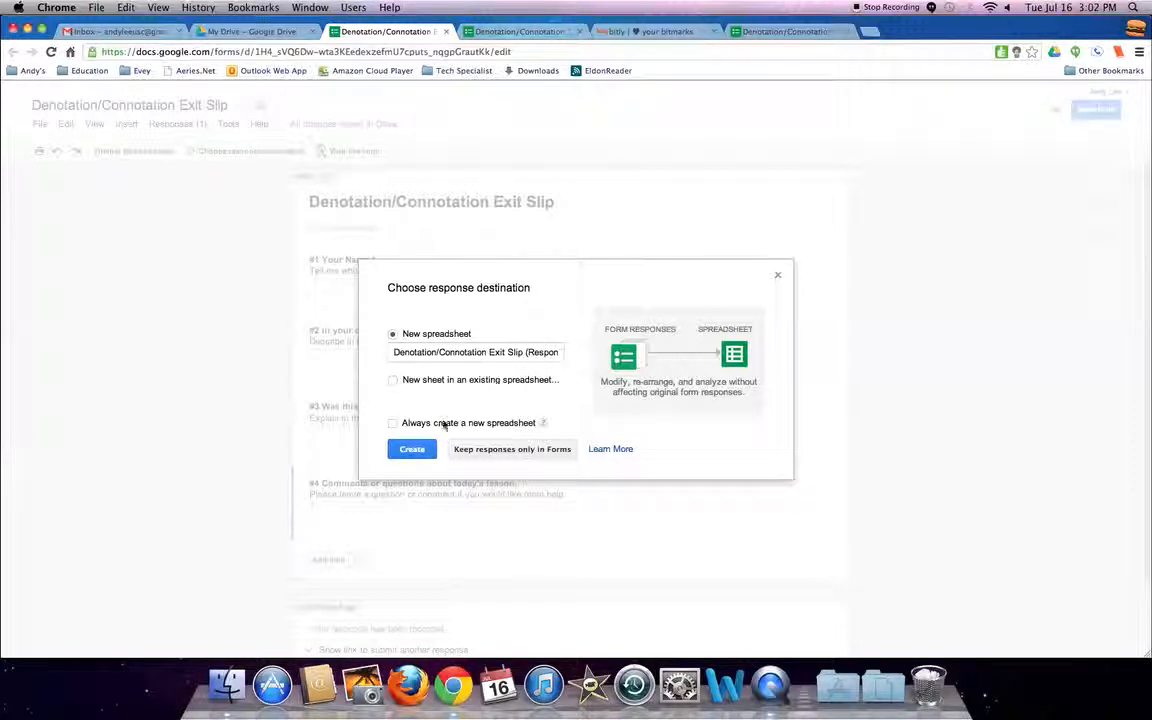
click(412, 450)
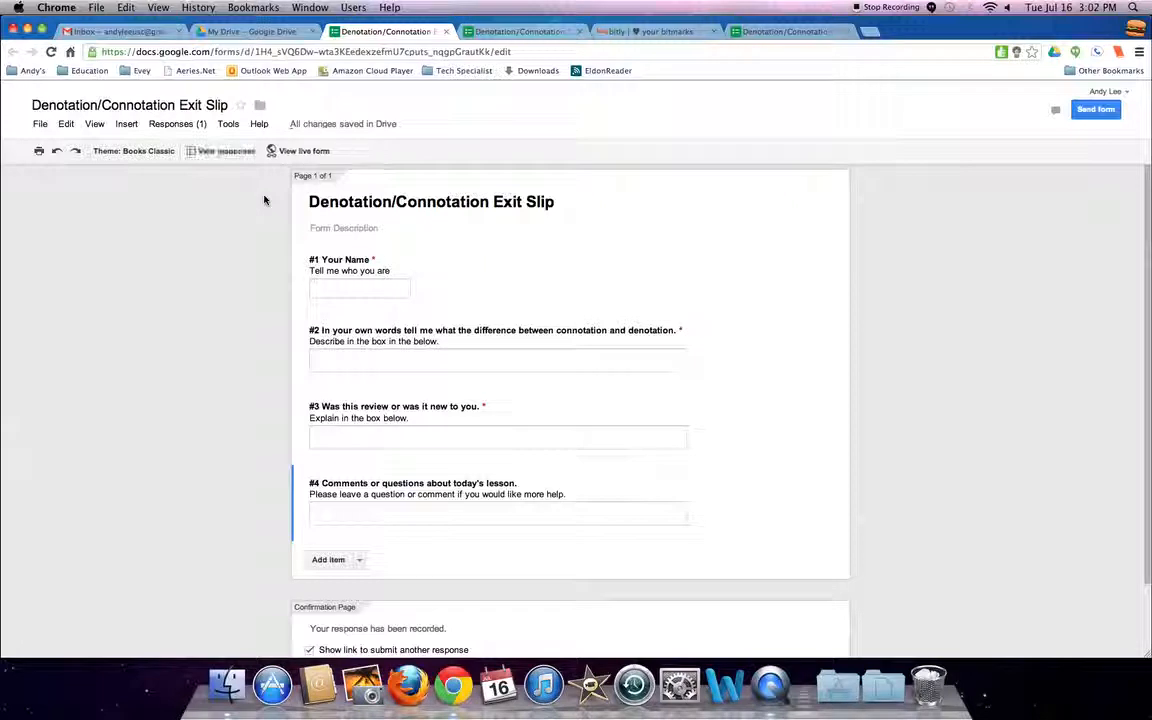
click(236, 154)
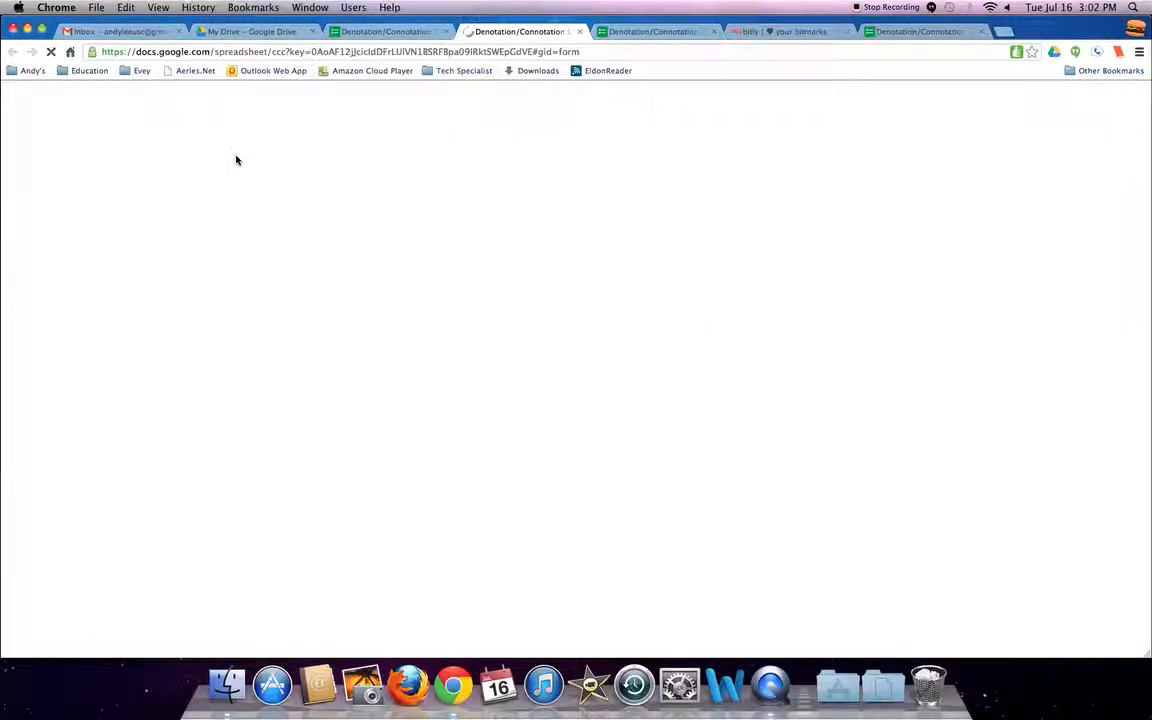